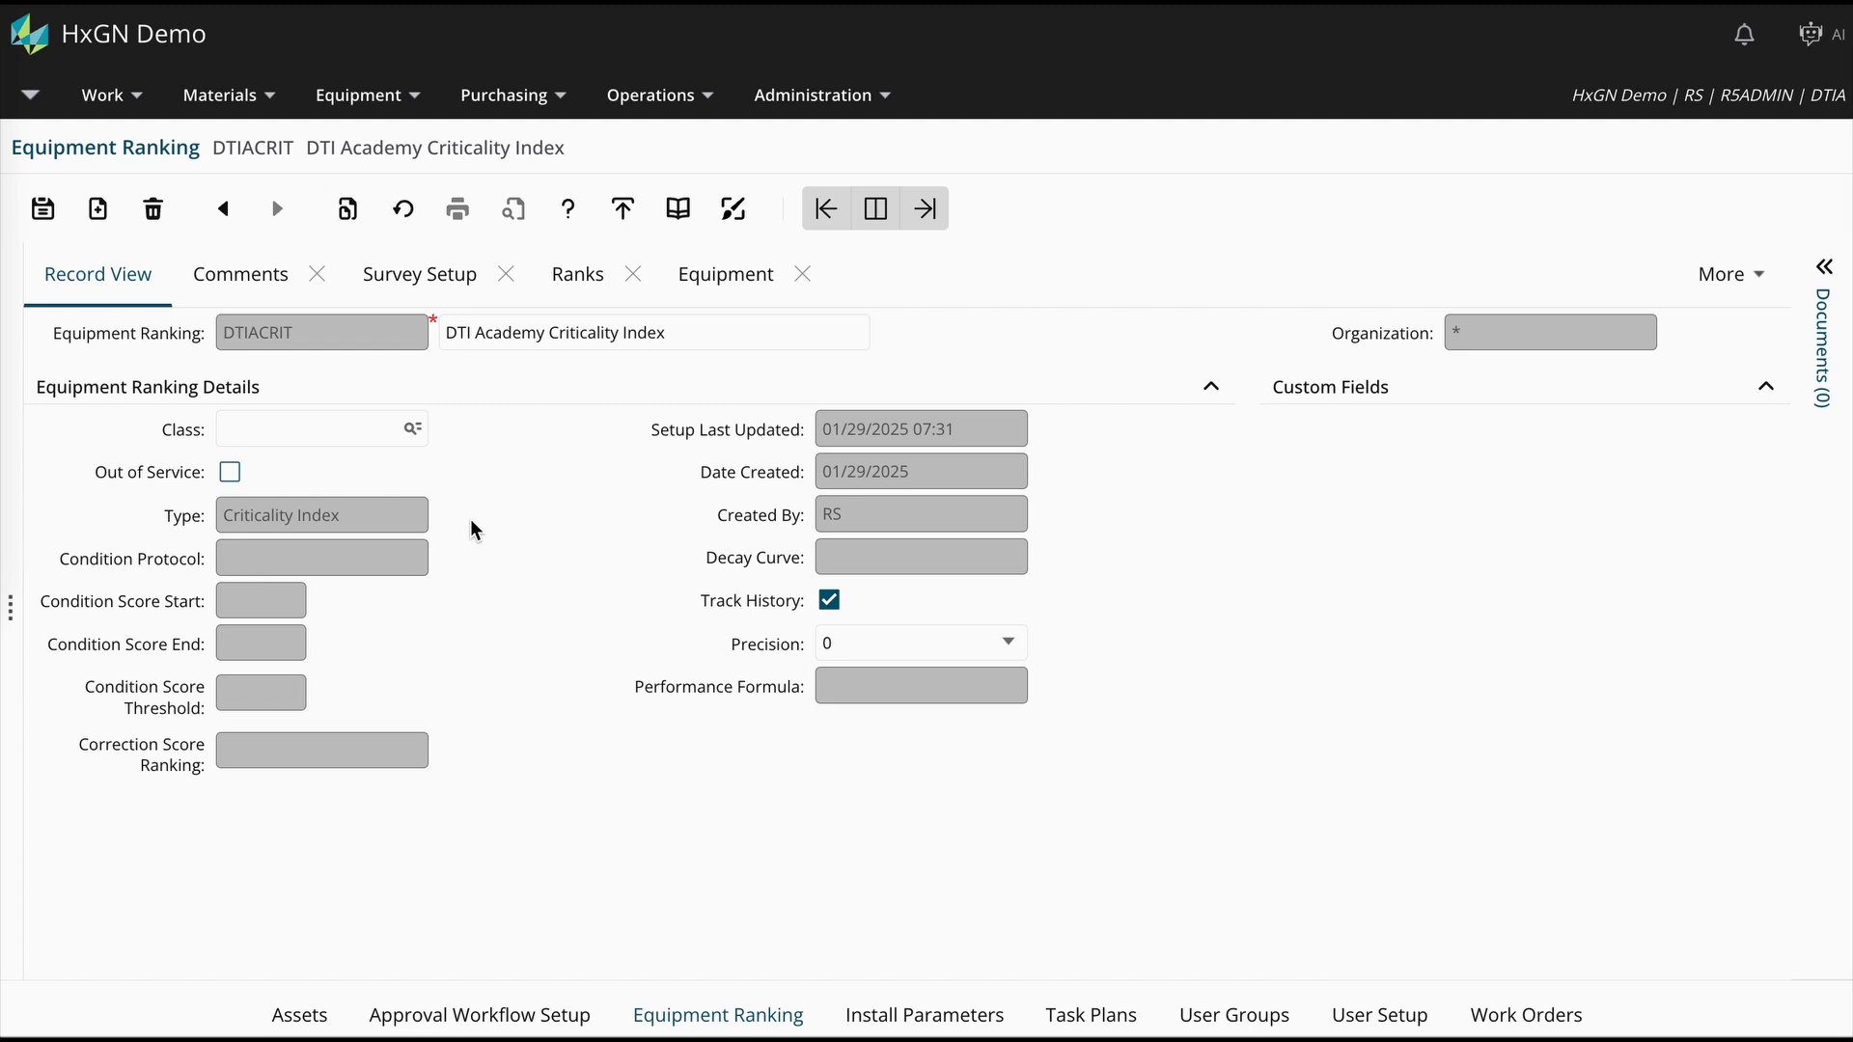
# - Examine the DTI Academy Criticality Index's type, survey formula, Probability of Failure answers and rank ranges
pyautogui.click(394, 523)
pyautogui.tripleClick(392, 518)
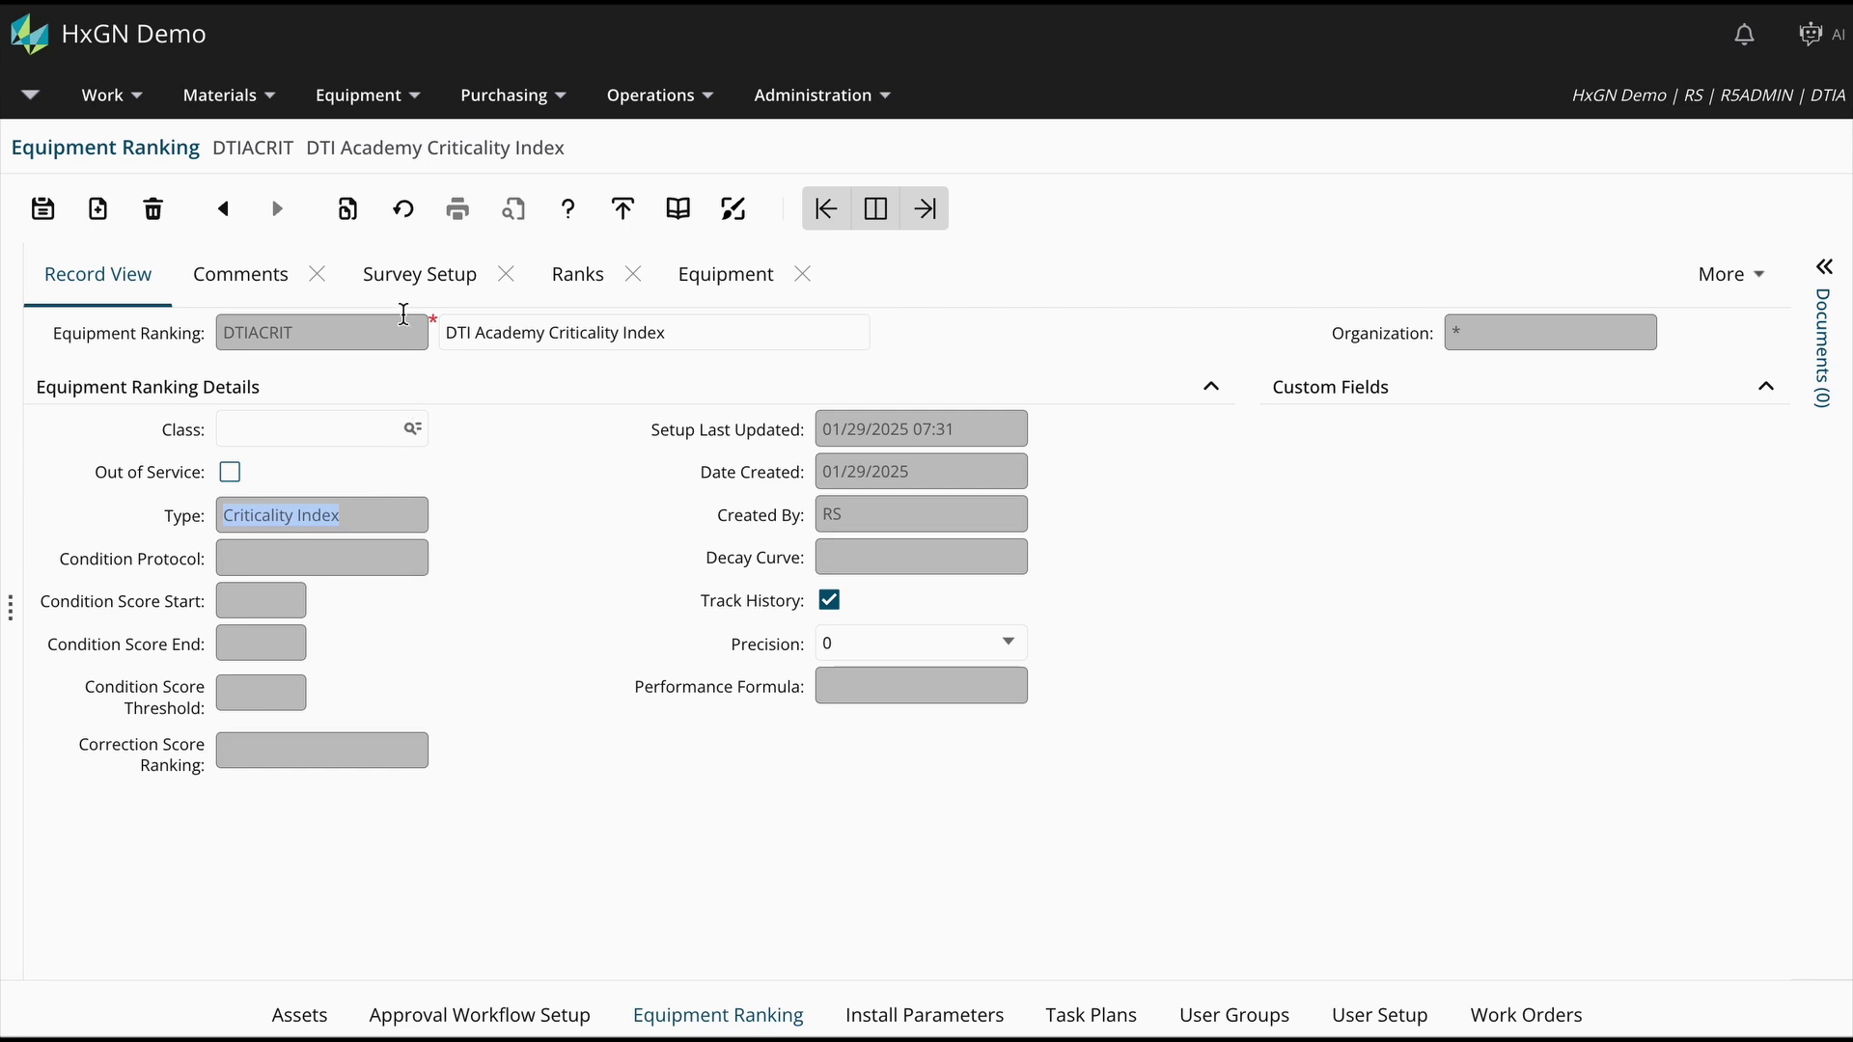
pyautogui.click(403, 294)
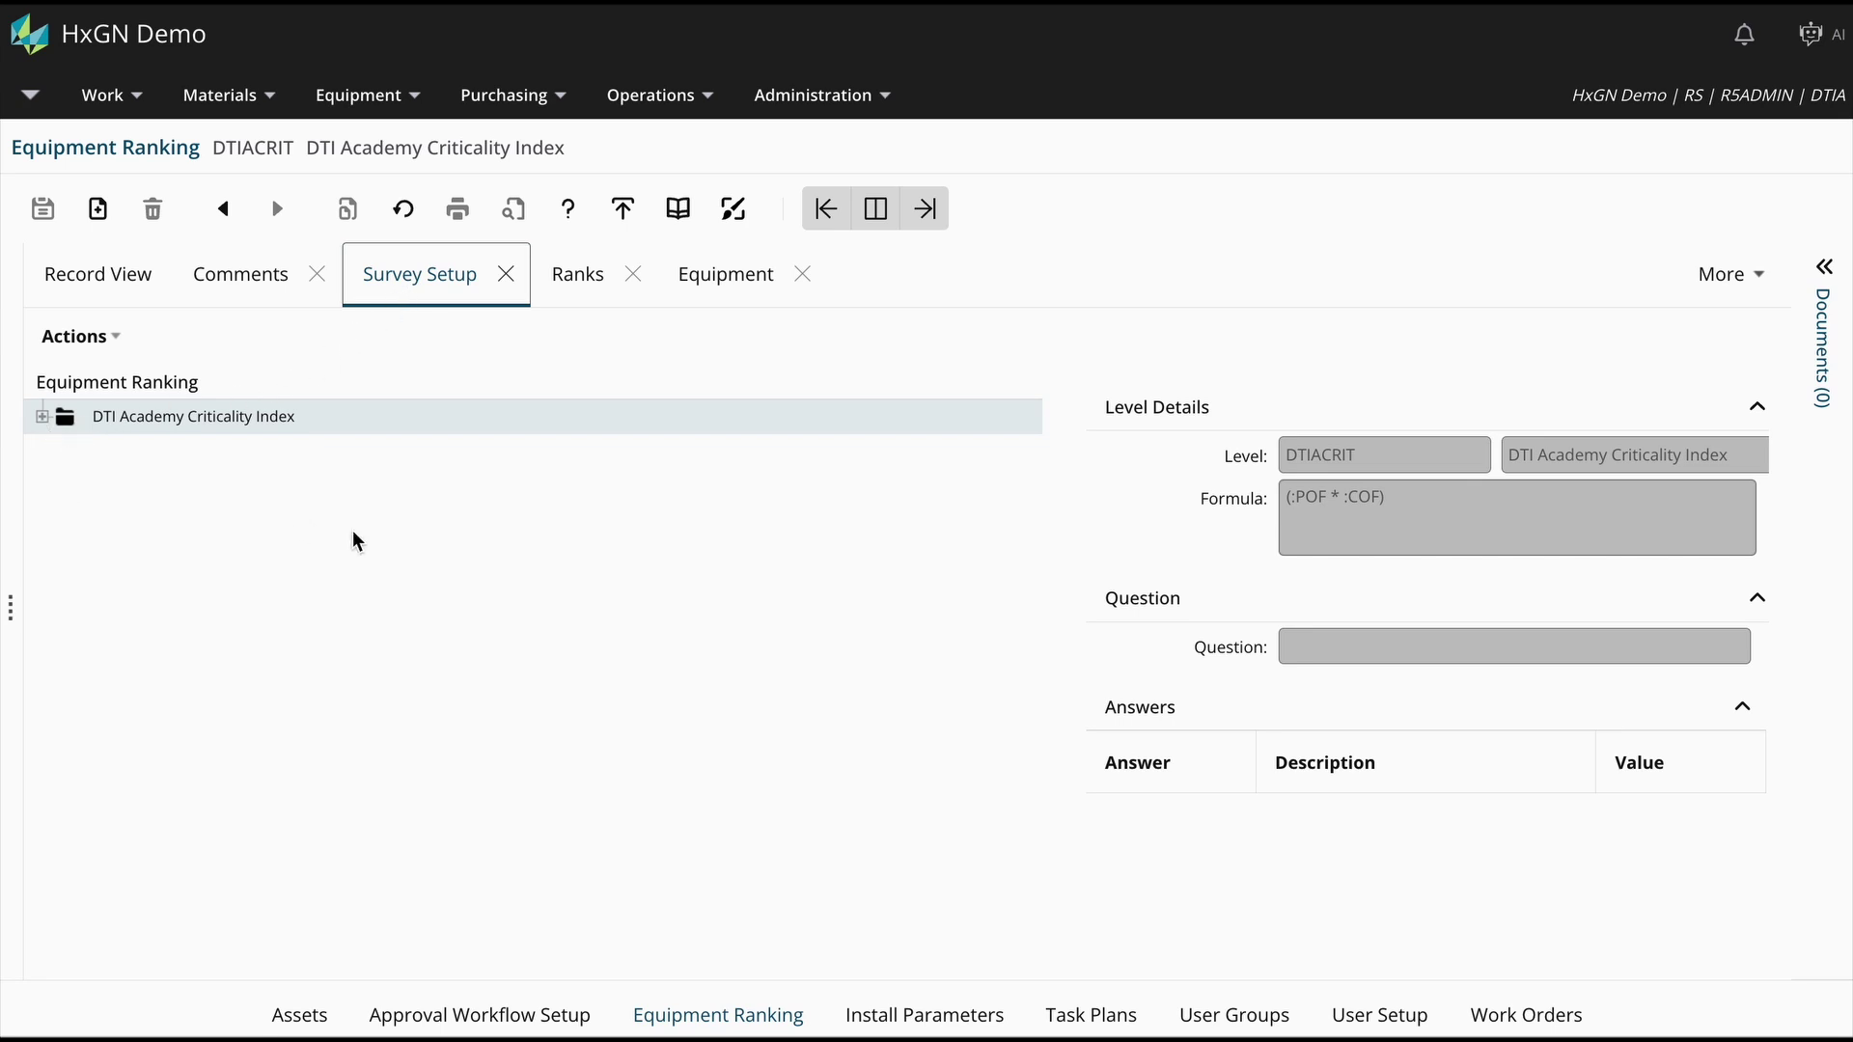
pyautogui.tripleClick(1426, 503)
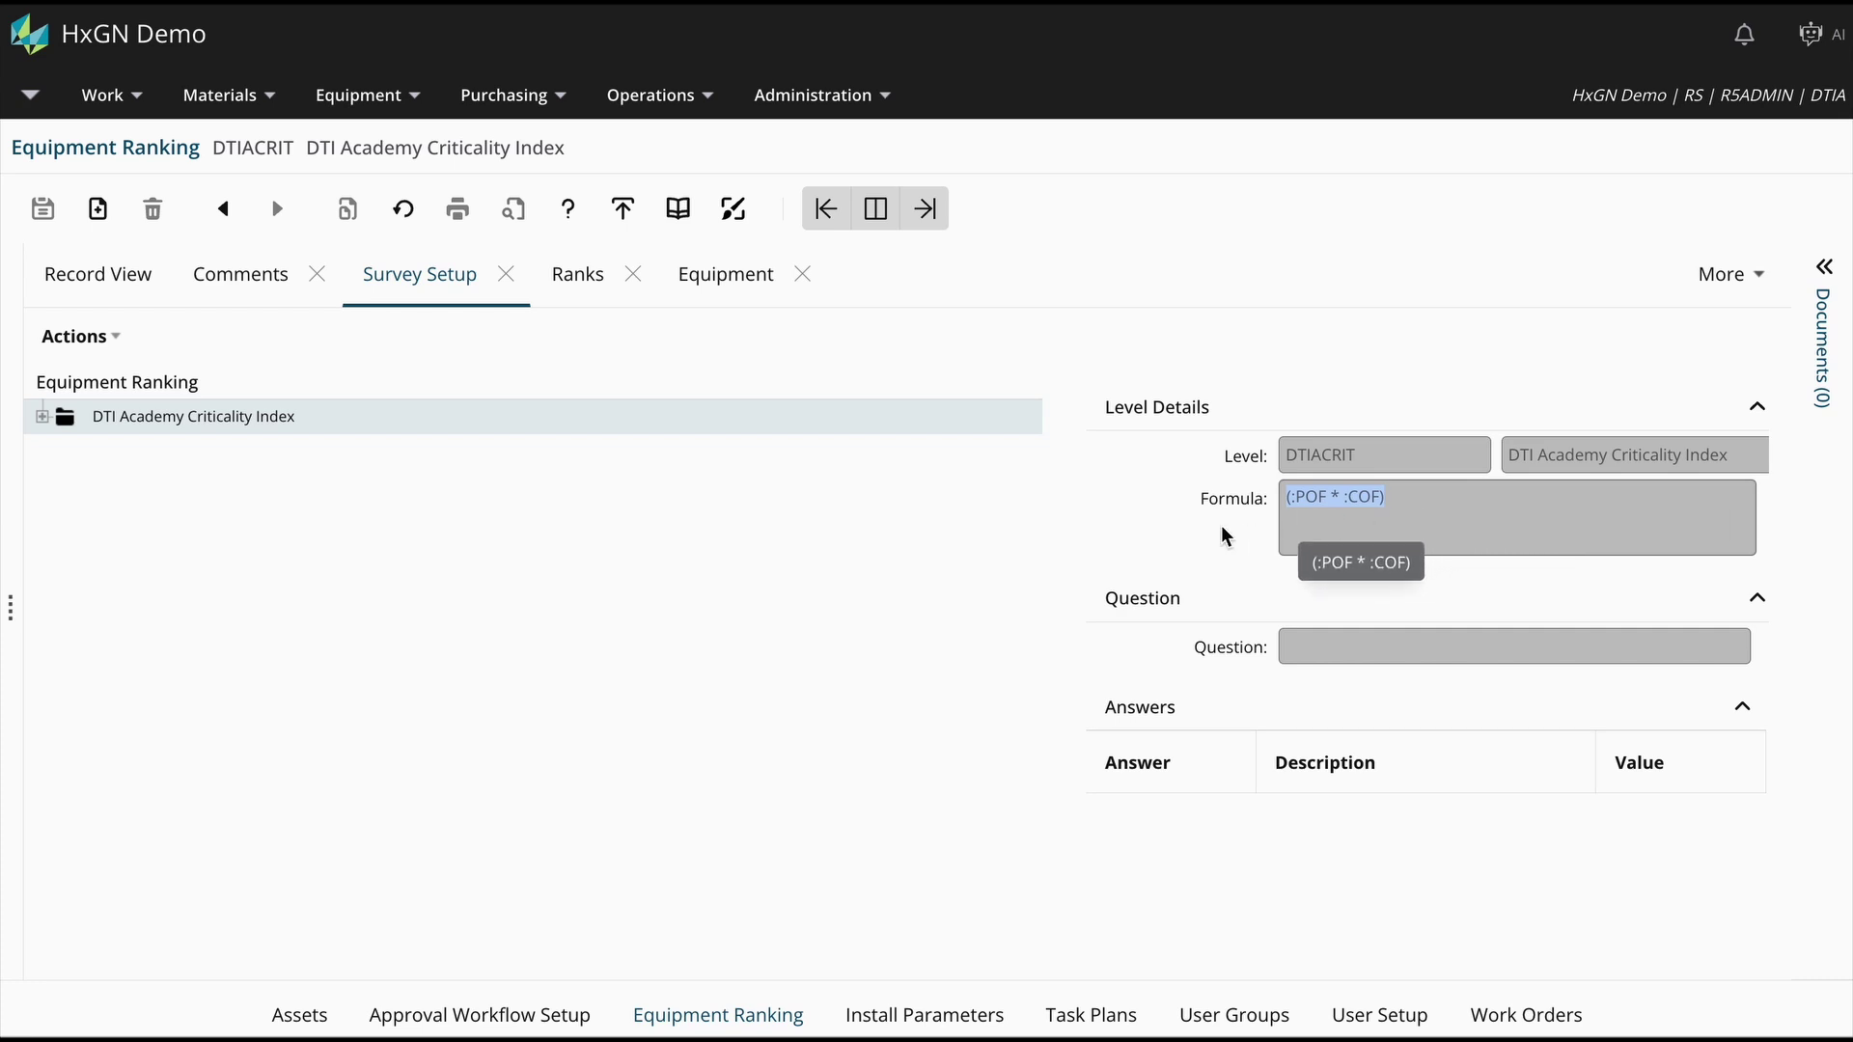
pyautogui.click(43, 418)
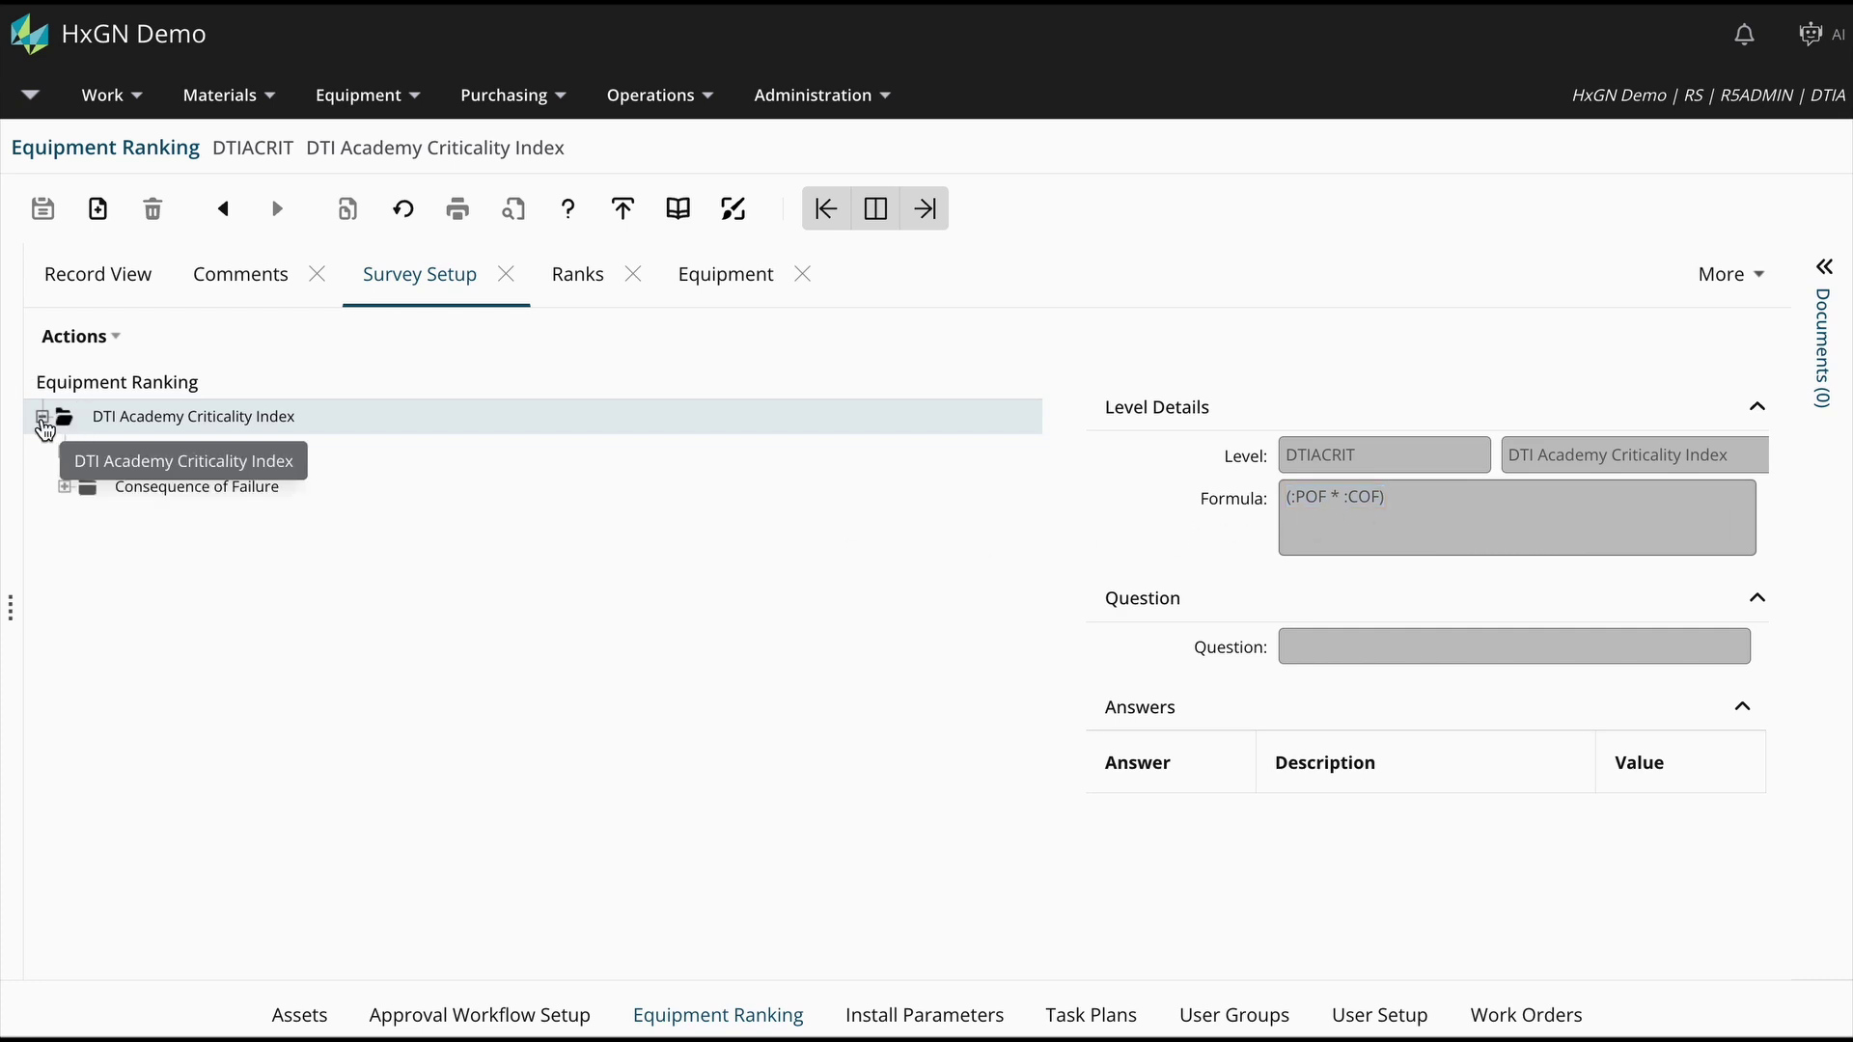
pyautogui.click(64, 452)
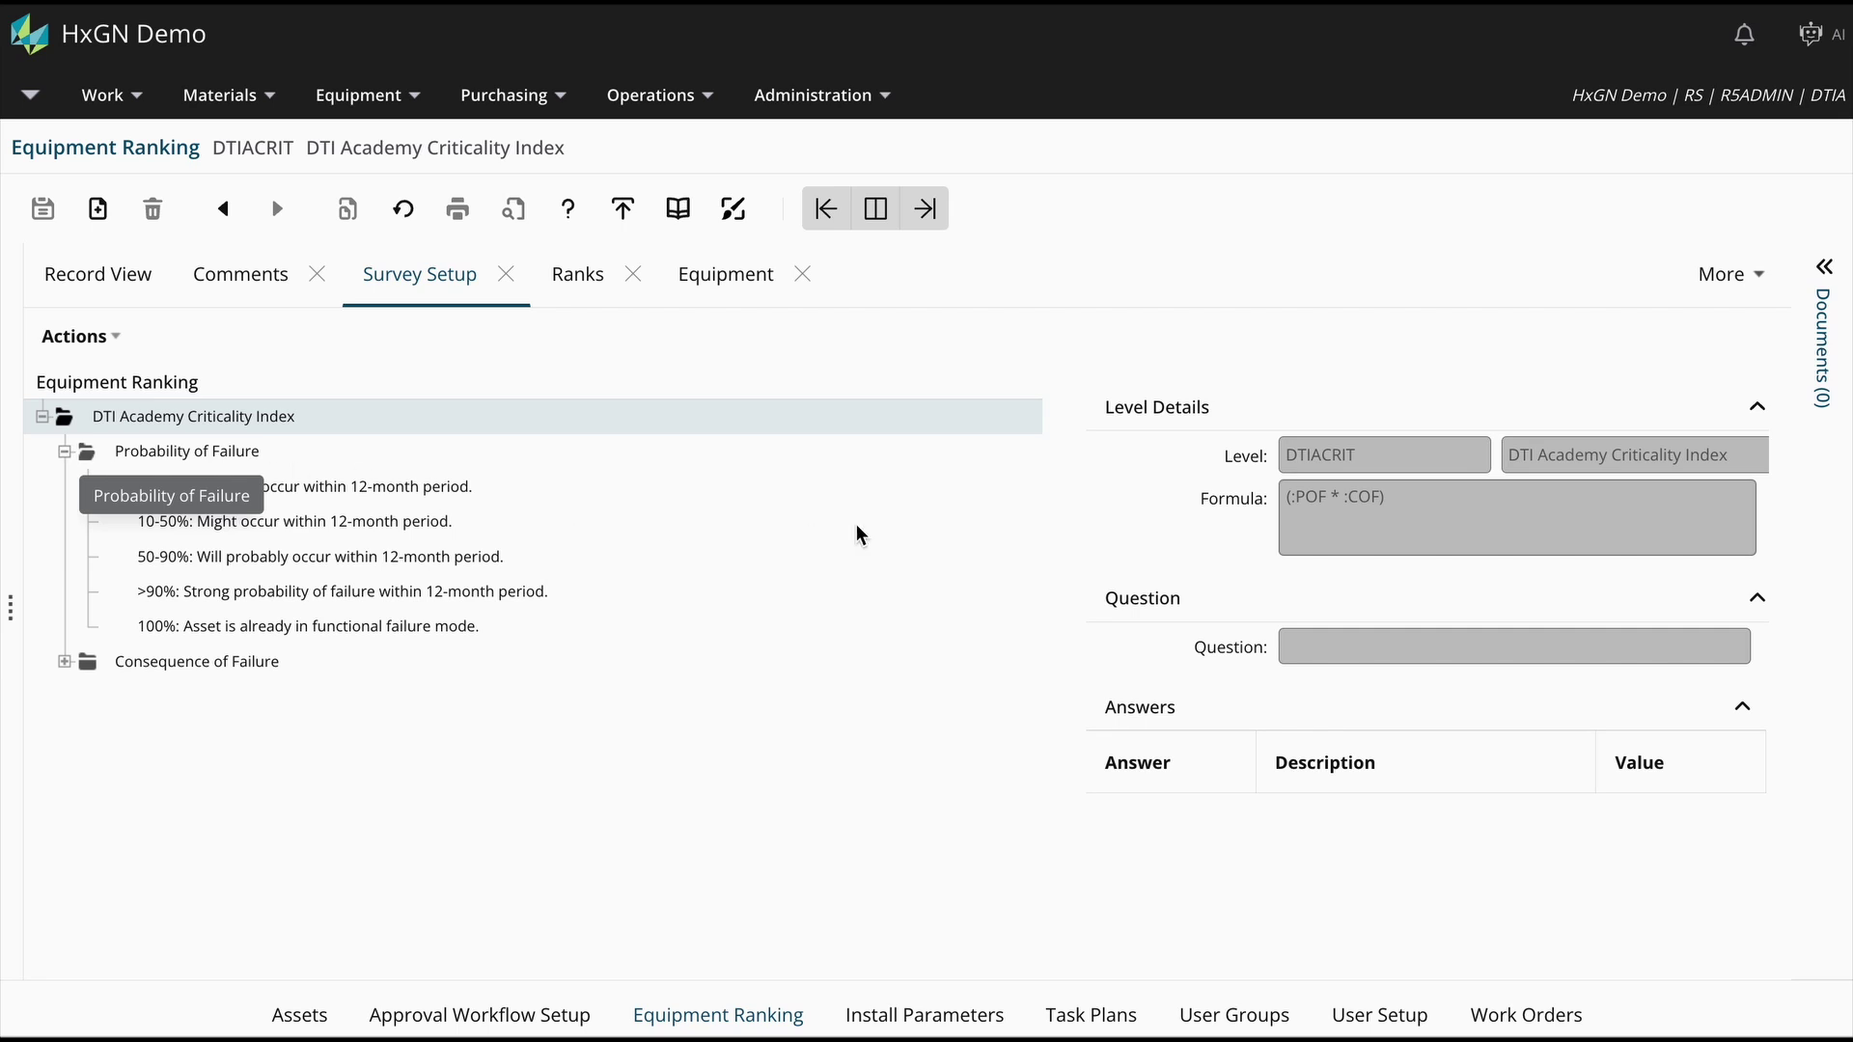
pyautogui.click(373, 464)
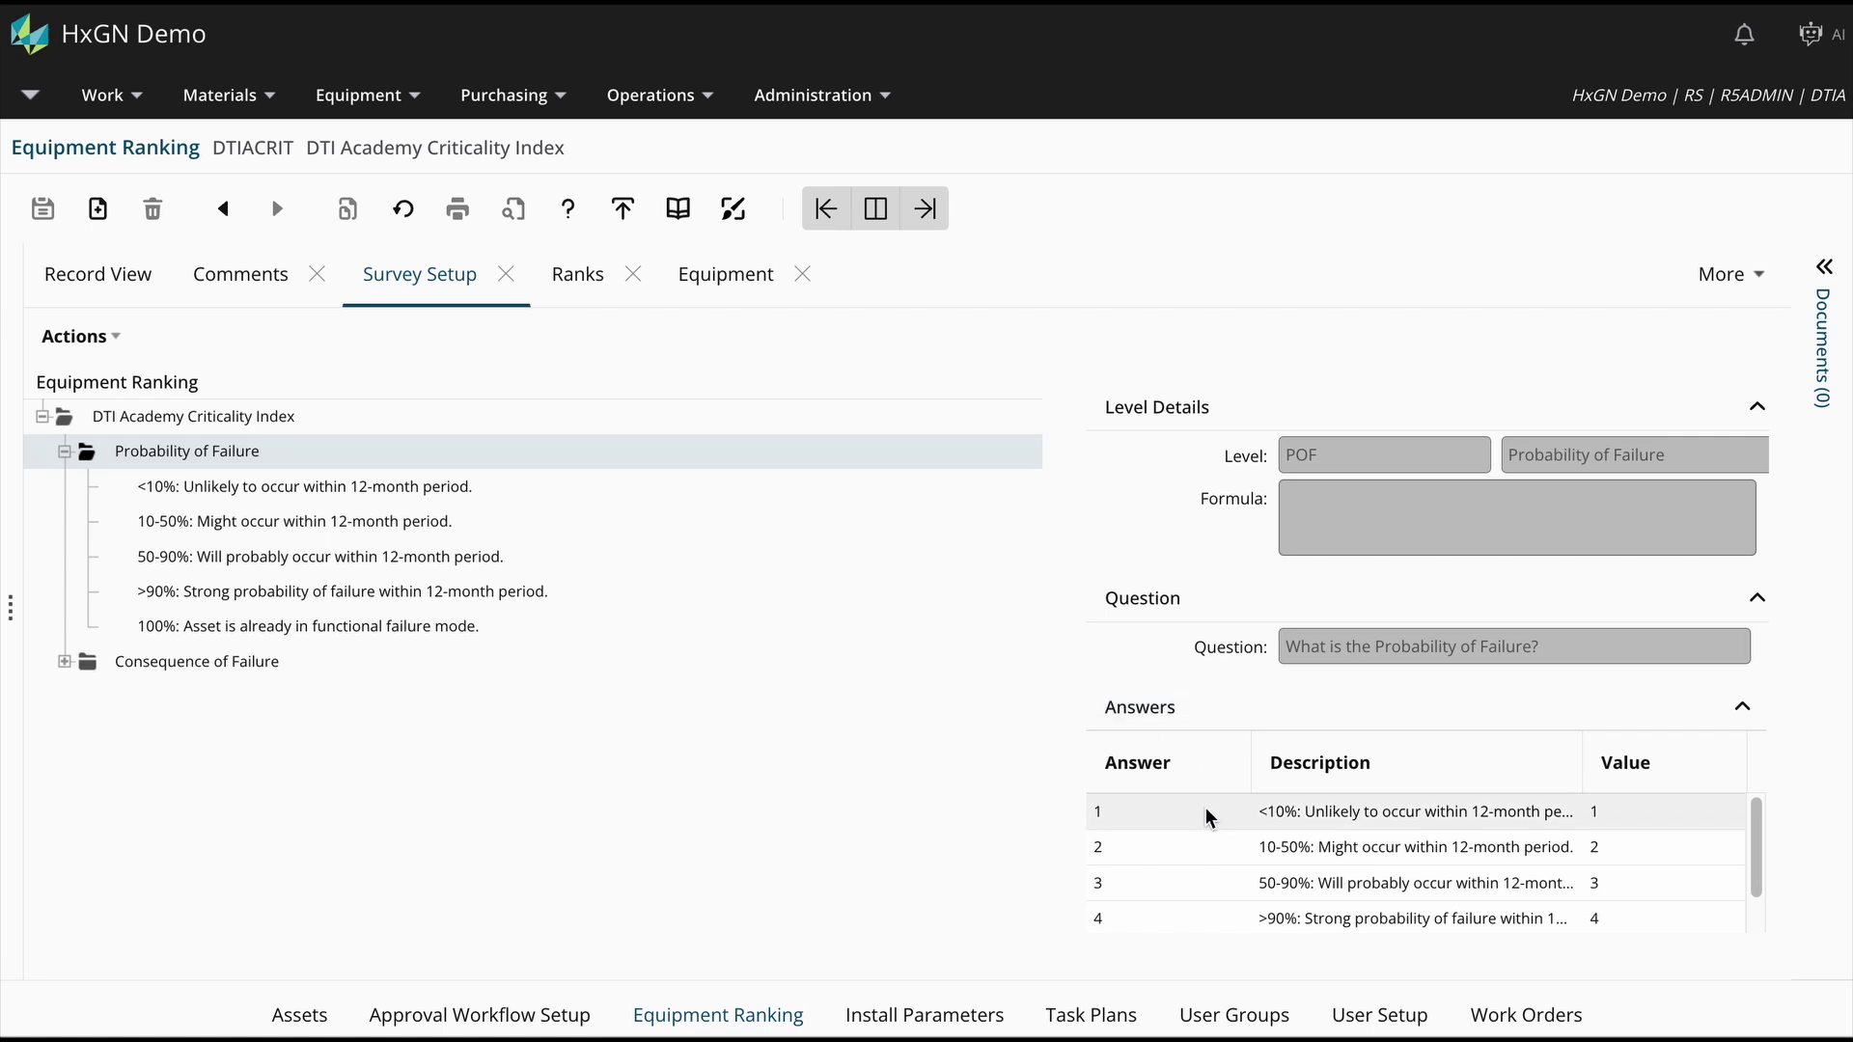
pyautogui.scroll(-2, 1208, 834)
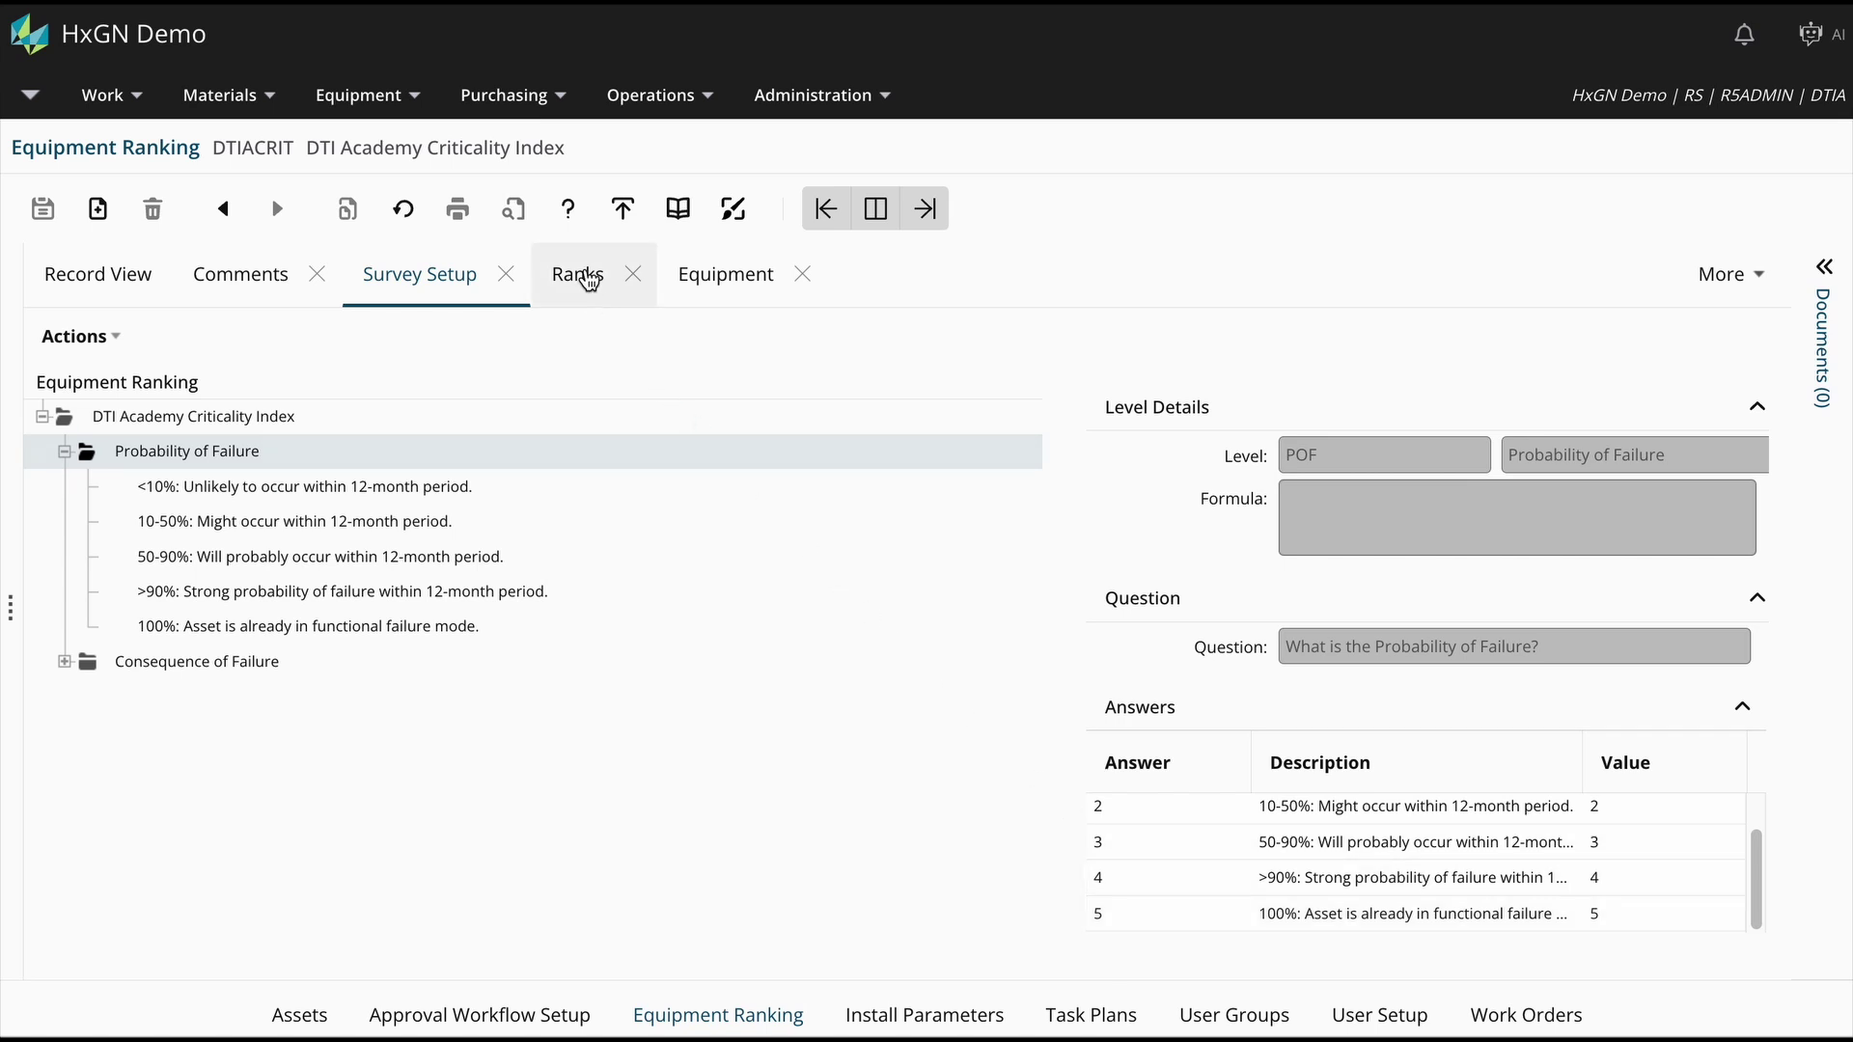
pyautogui.click(589, 280)
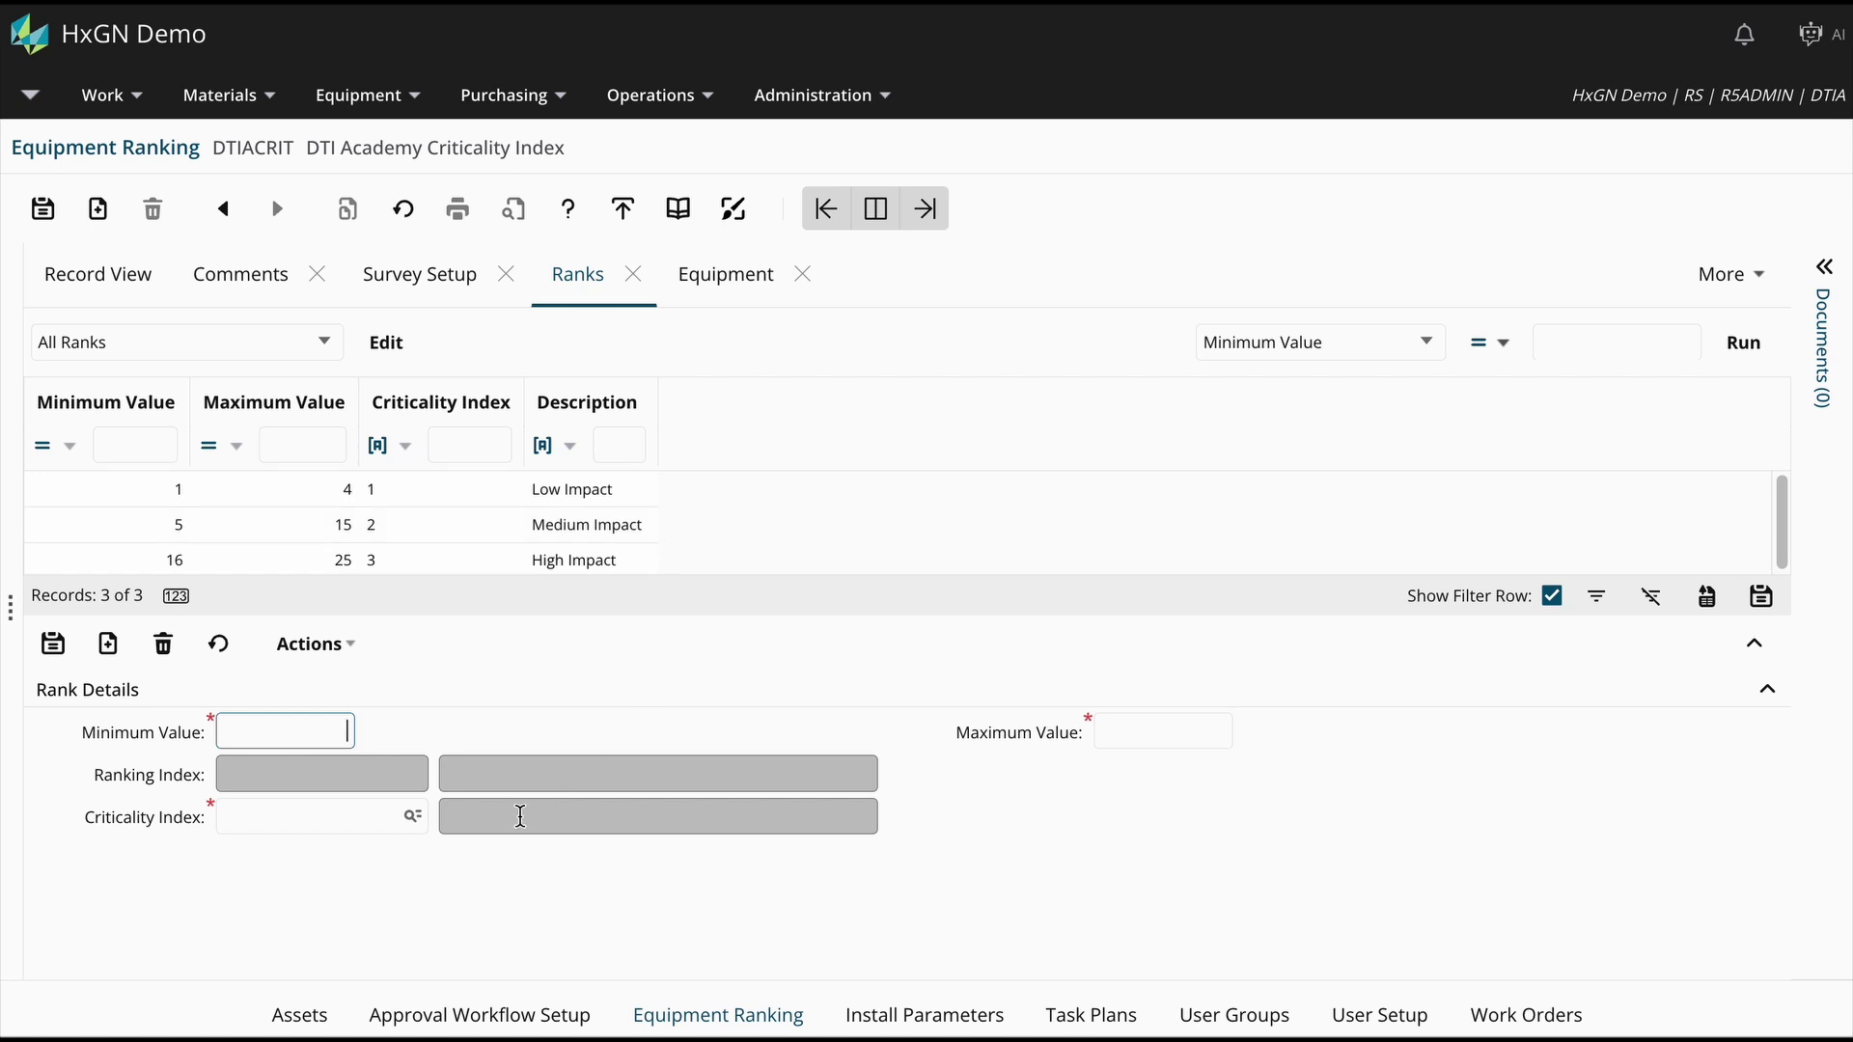
# - Add the DTIACRIT equipment ranking to the Fuel Injector asset and save it
pyautogui.click(331, 1020)
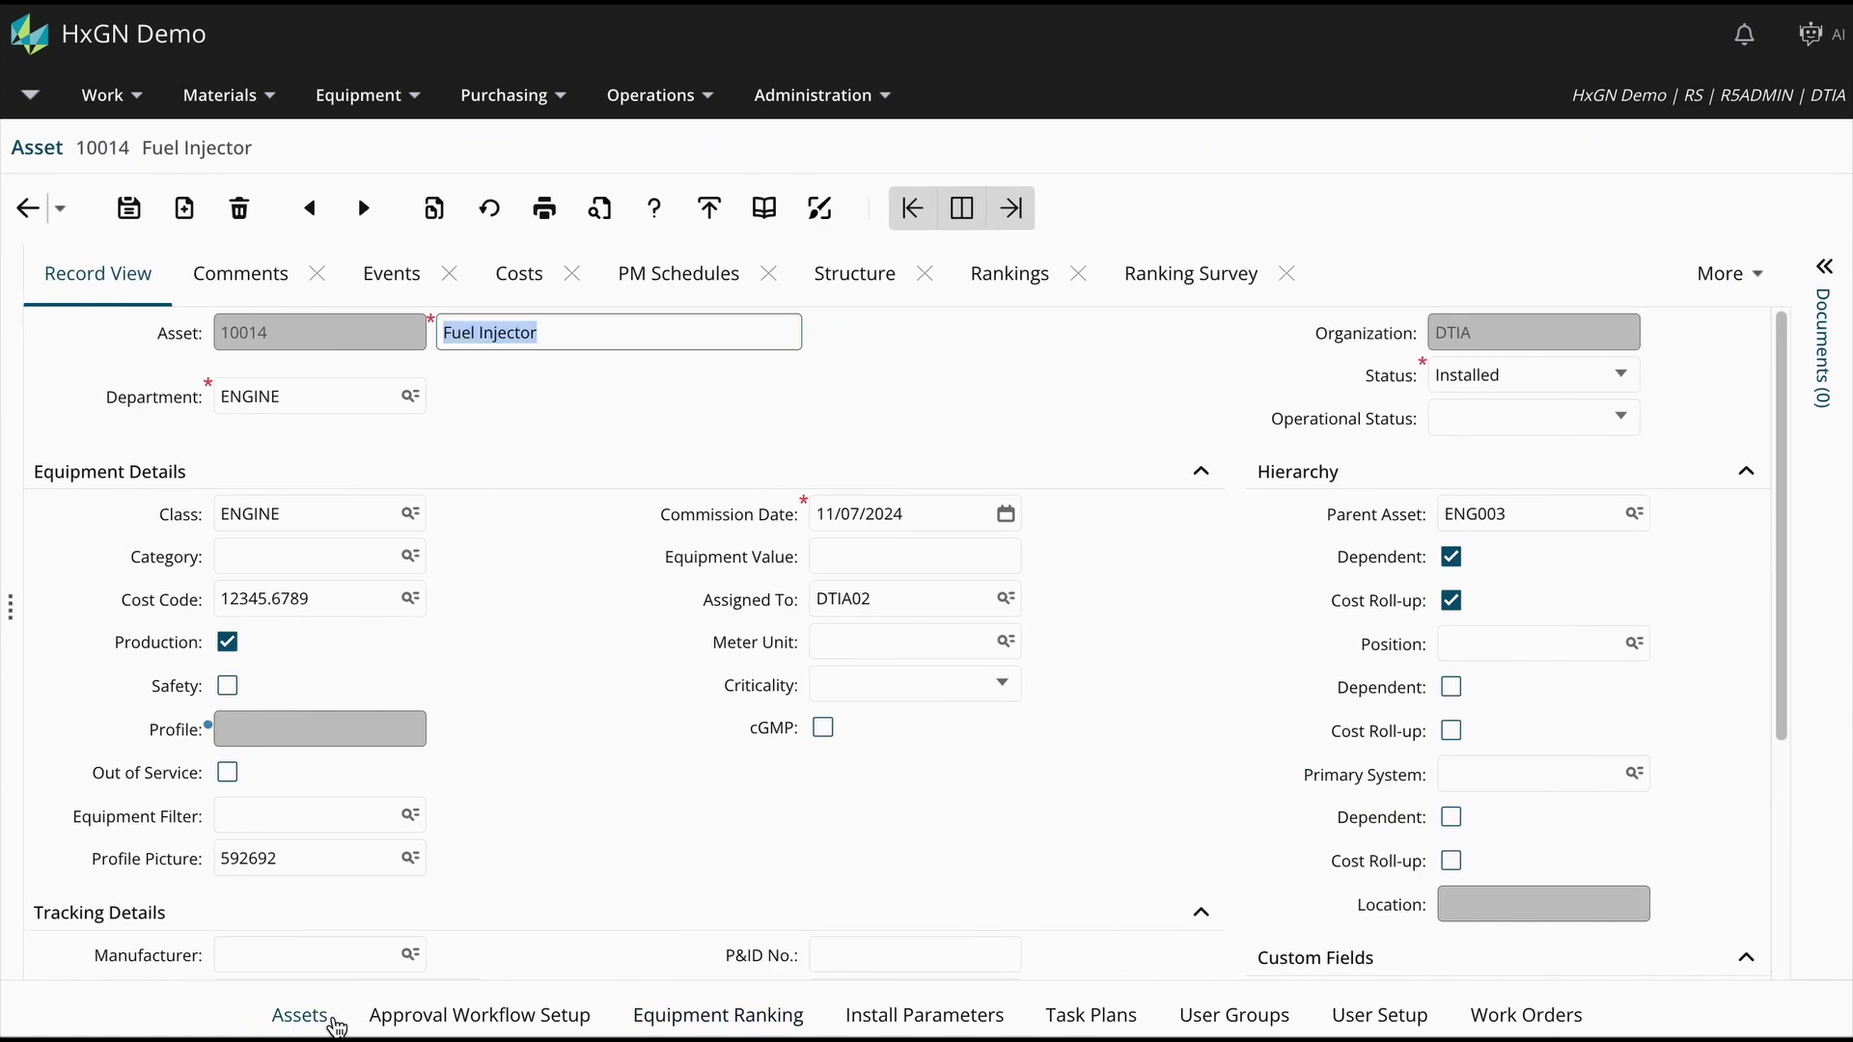
pyautogui.click(830, 678)
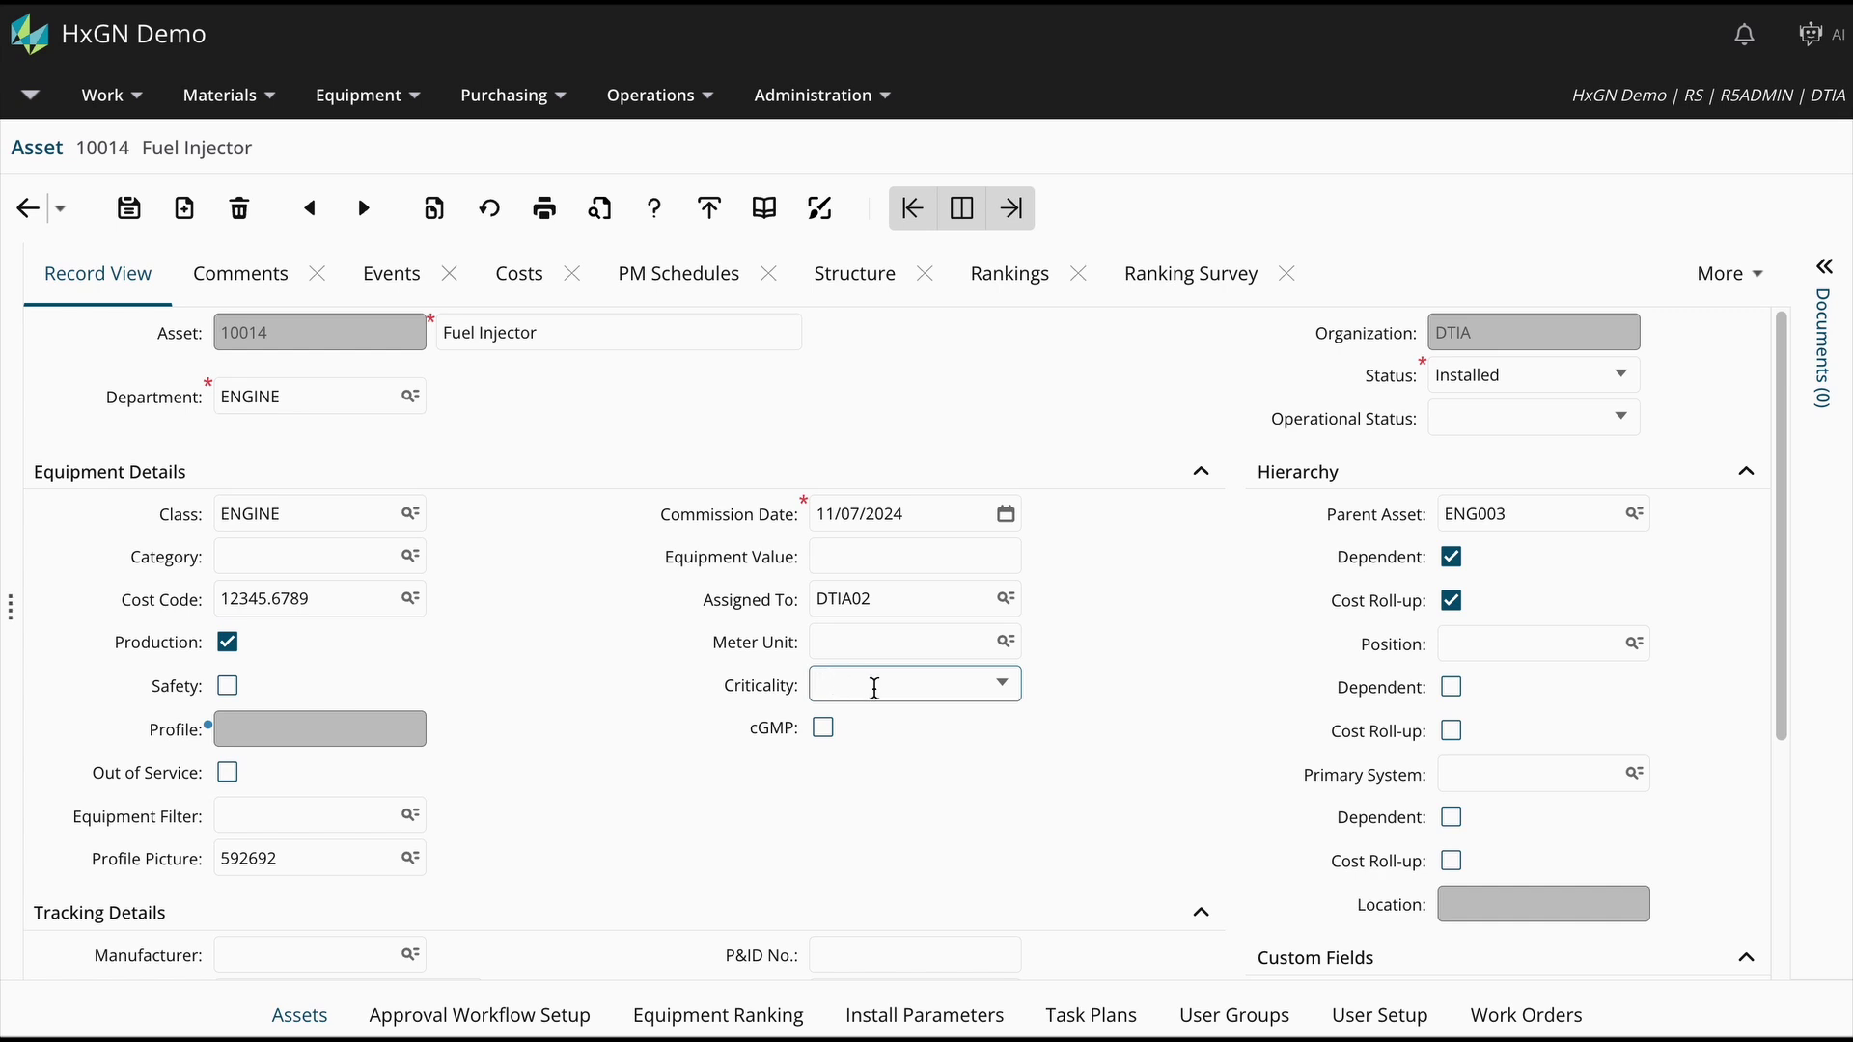
pyautogui.click(1017, 297)
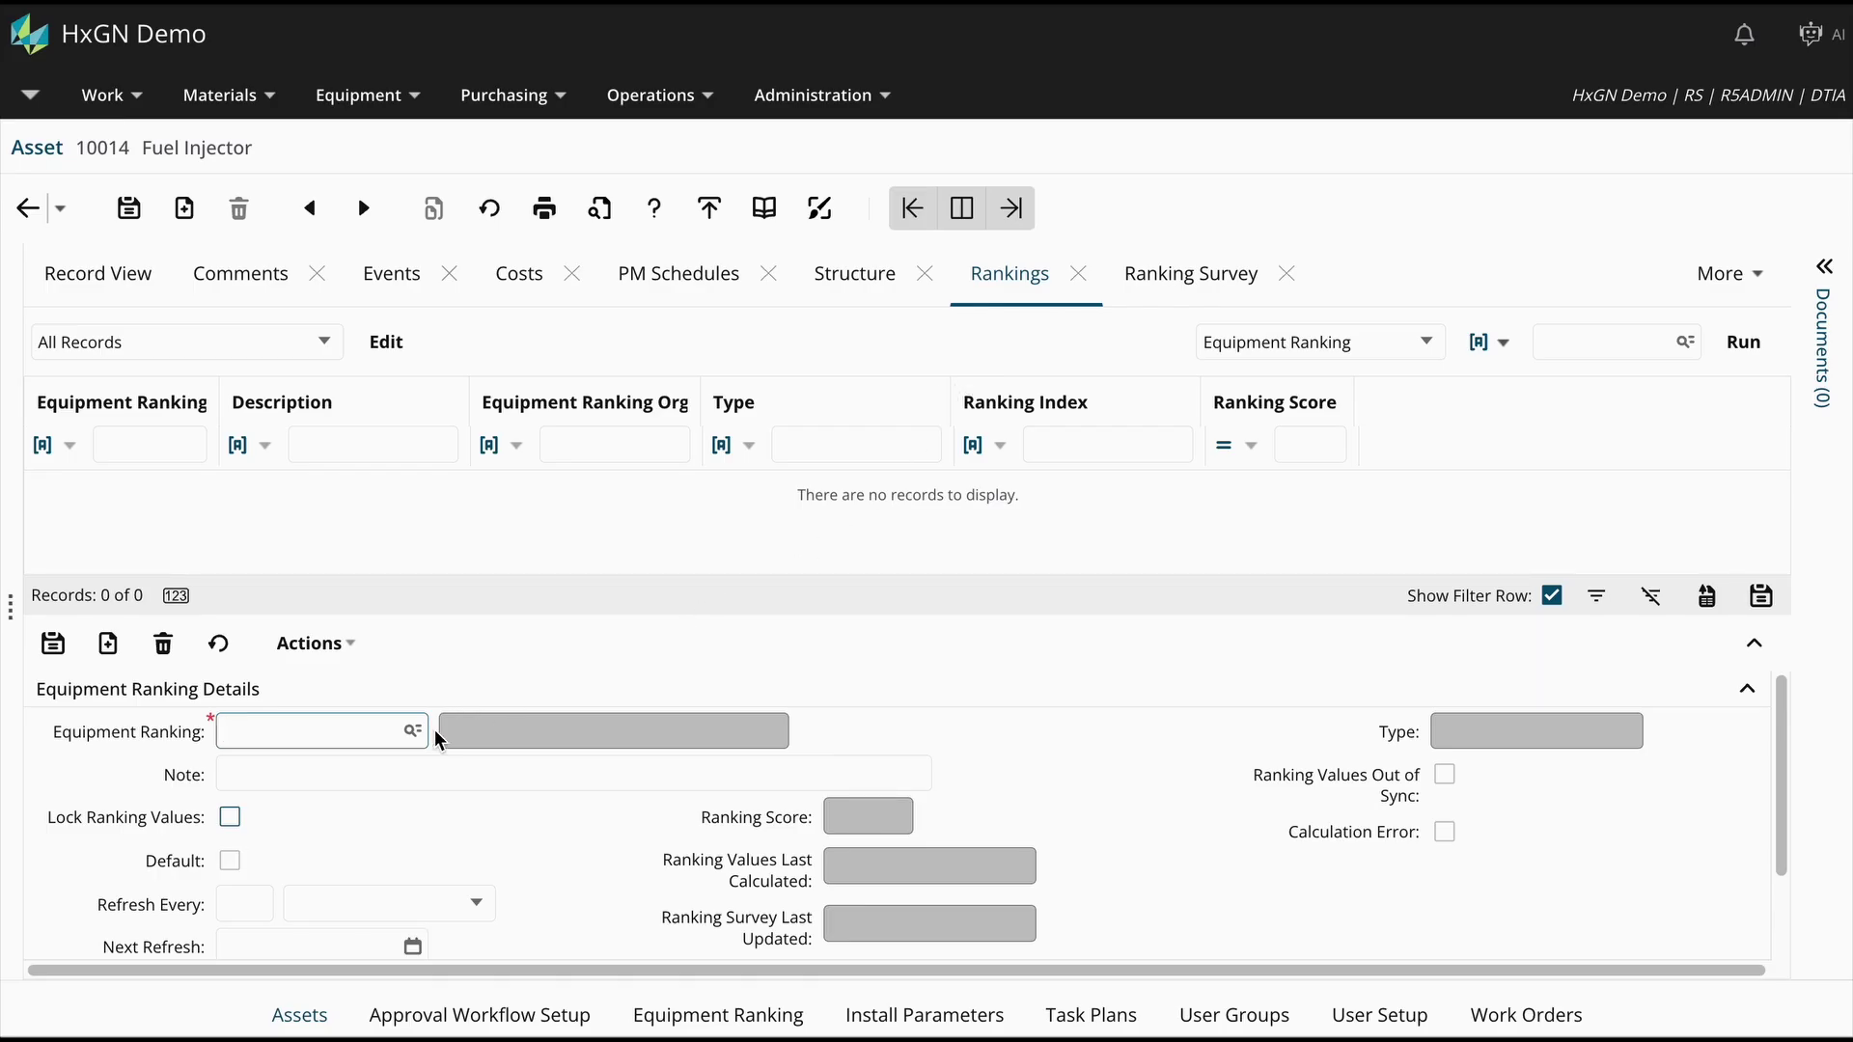
pyautogui.click(413, 735)
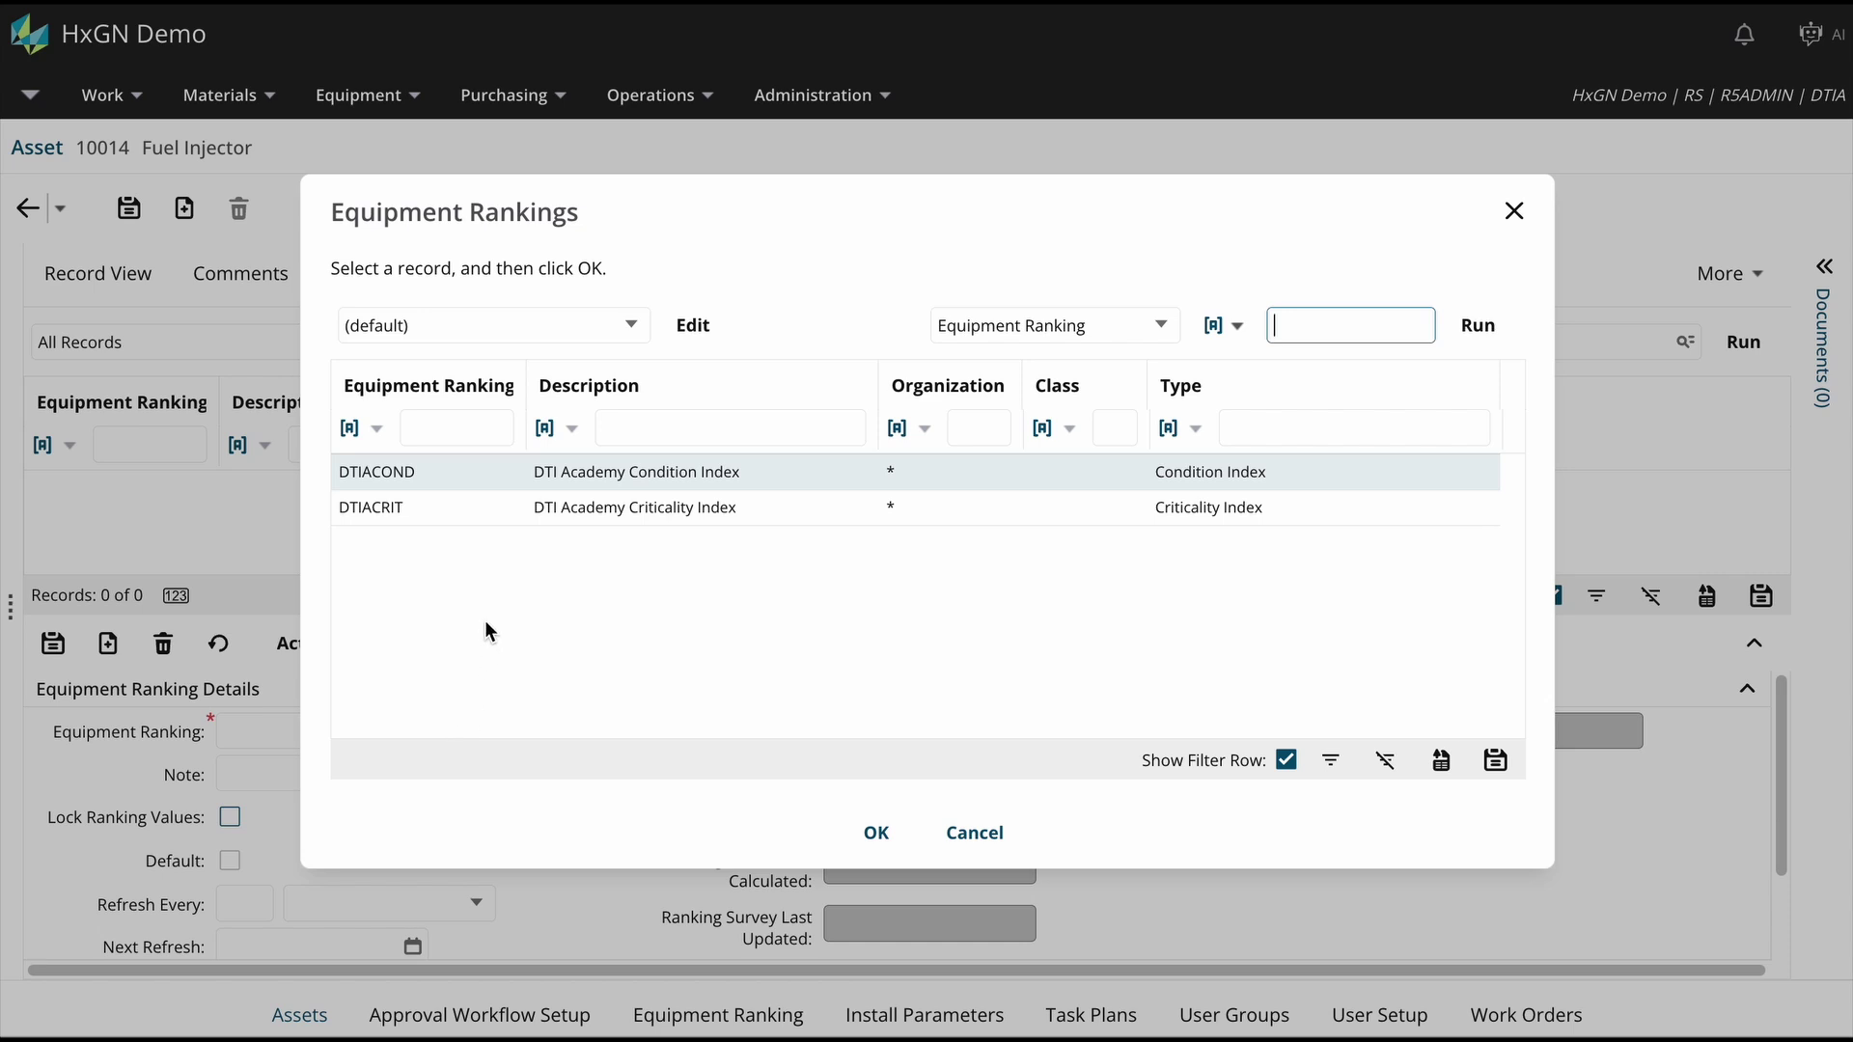
pyautogui.click(489, 507)
pyautogui.doubleClick(488, 506)
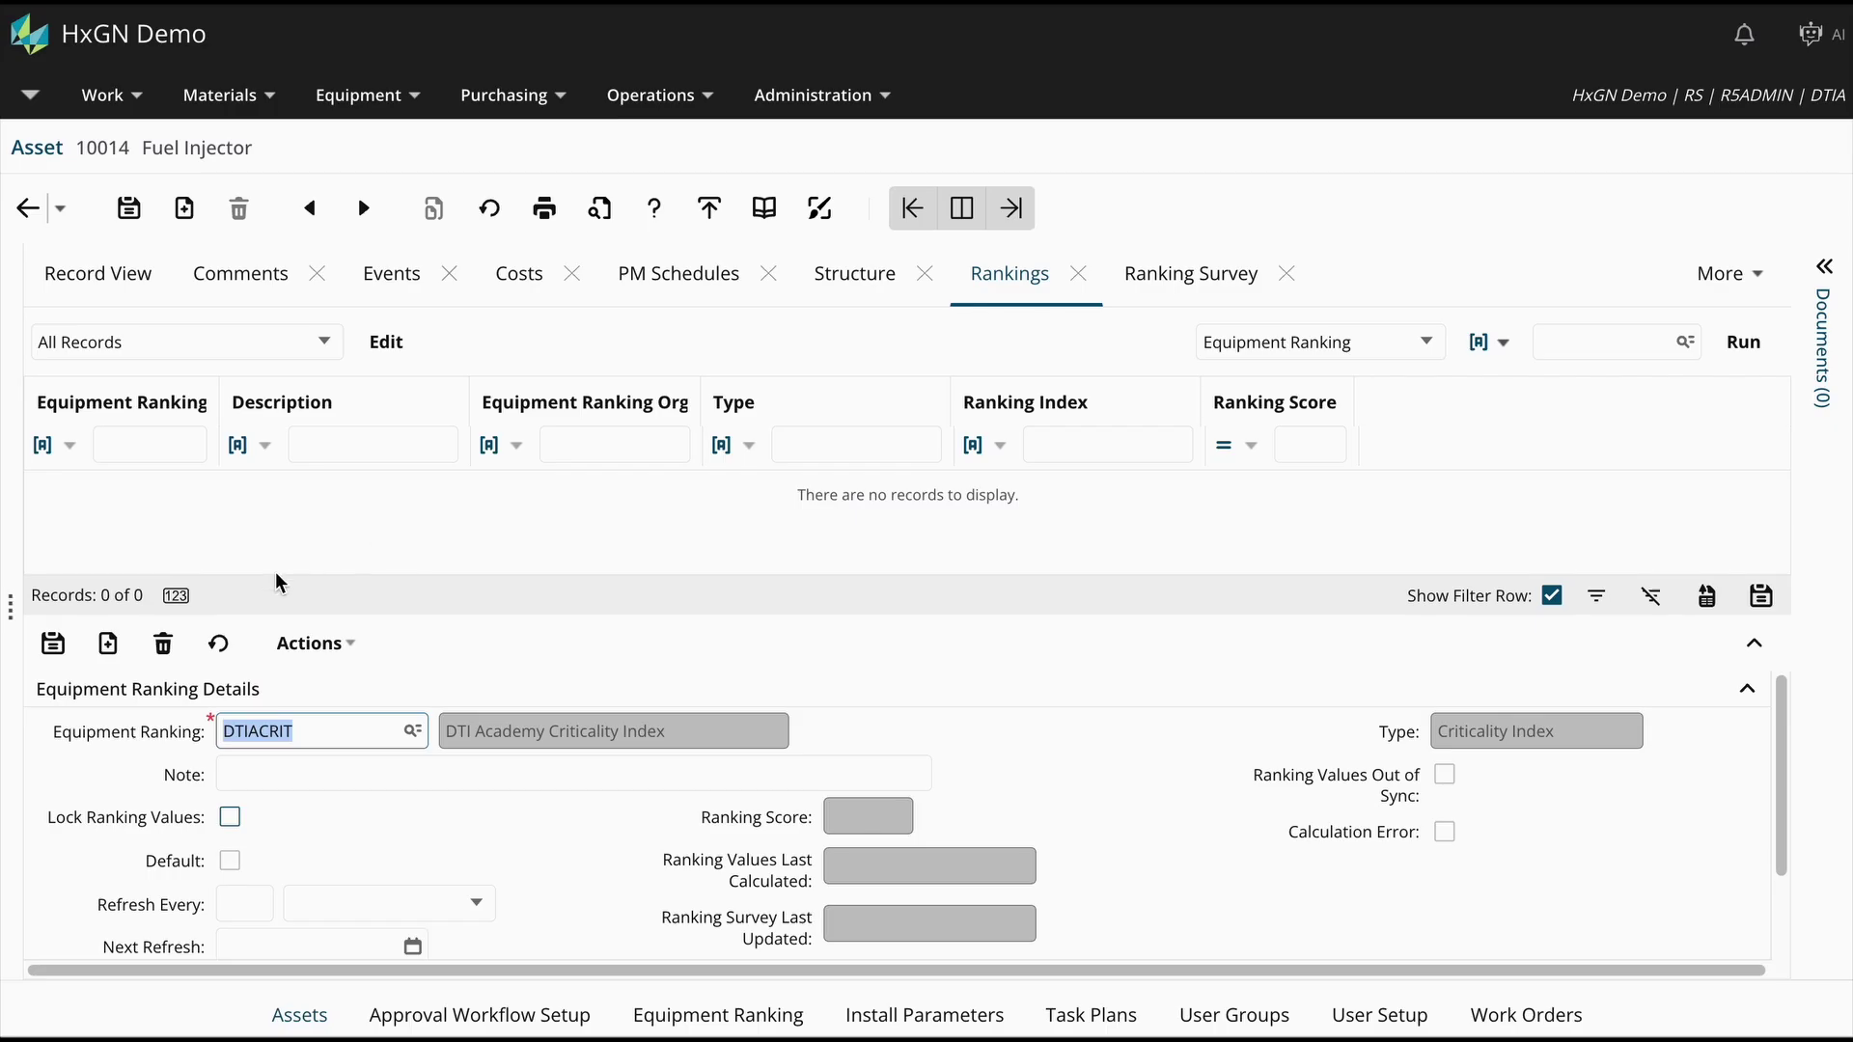
pyautogui.click(54, 646)
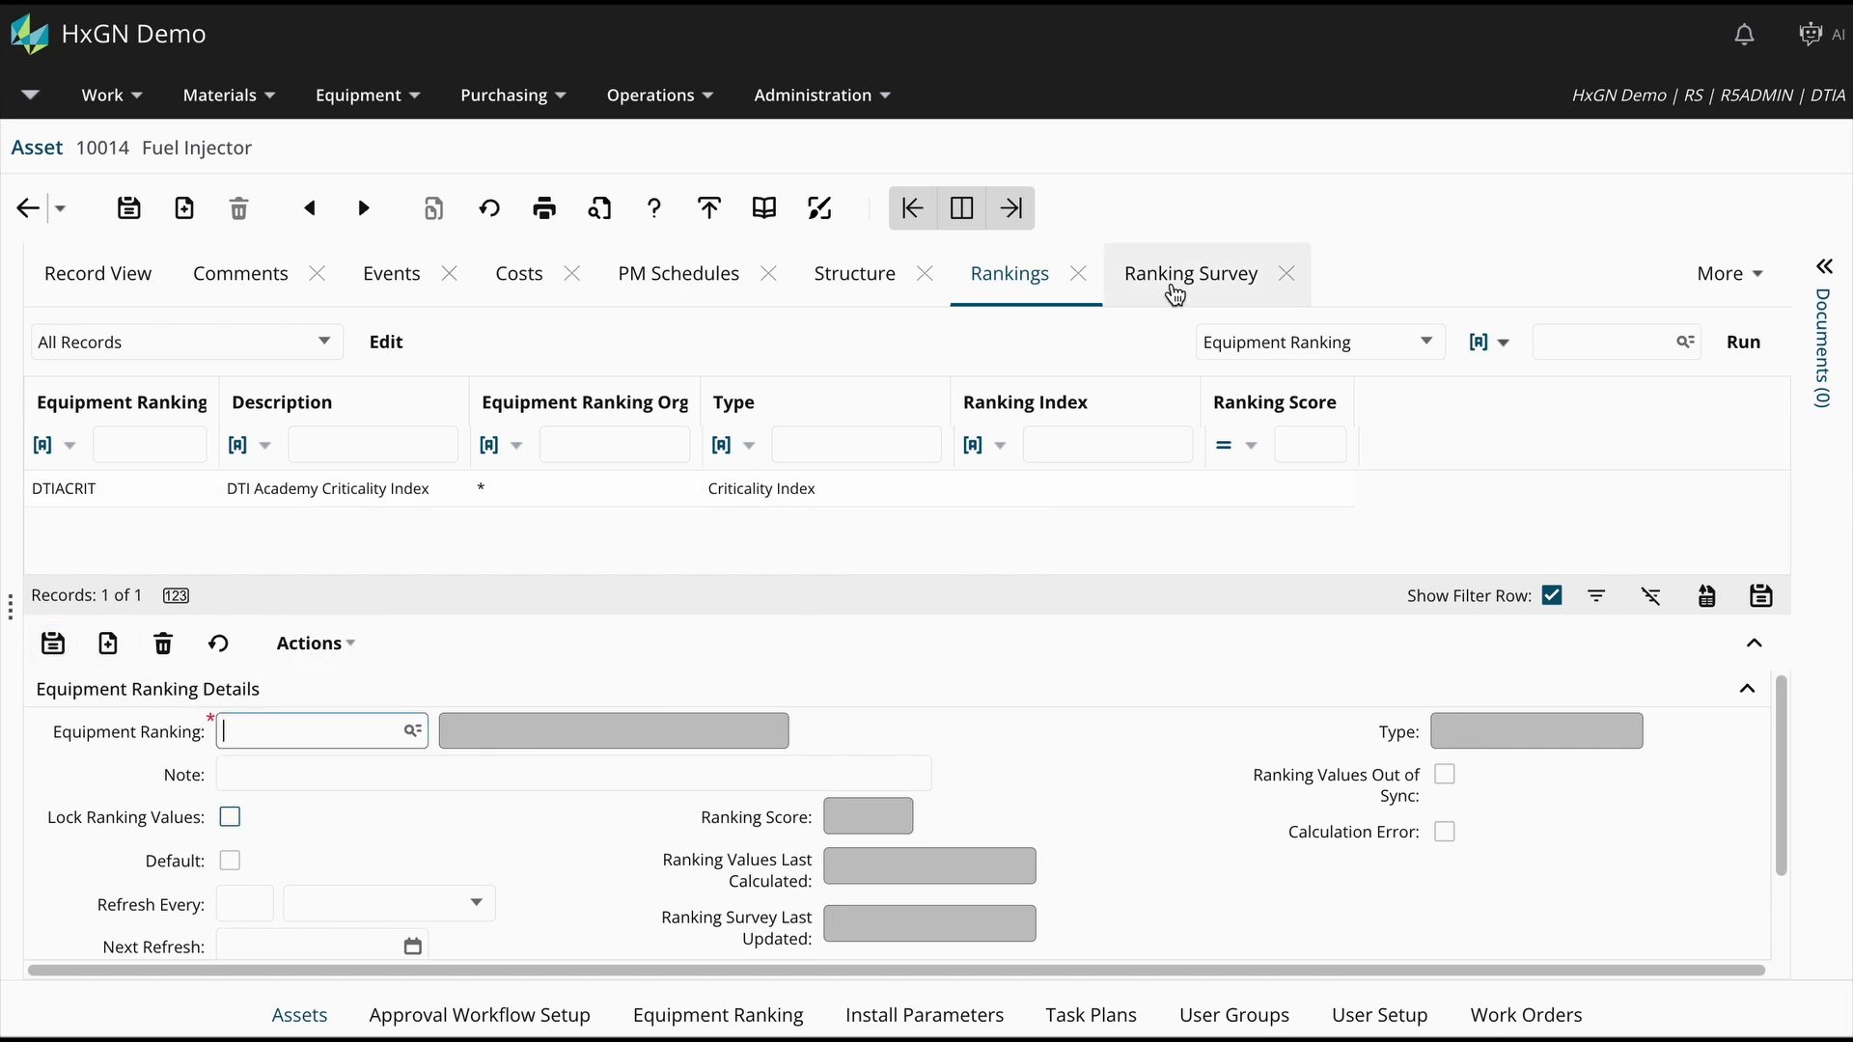
# - Answer the asset's Probability of Failure survey question with 1 (<10%: Unlikely to occur within 12-month period) and submit it
pyautogui.click(1175, 294)
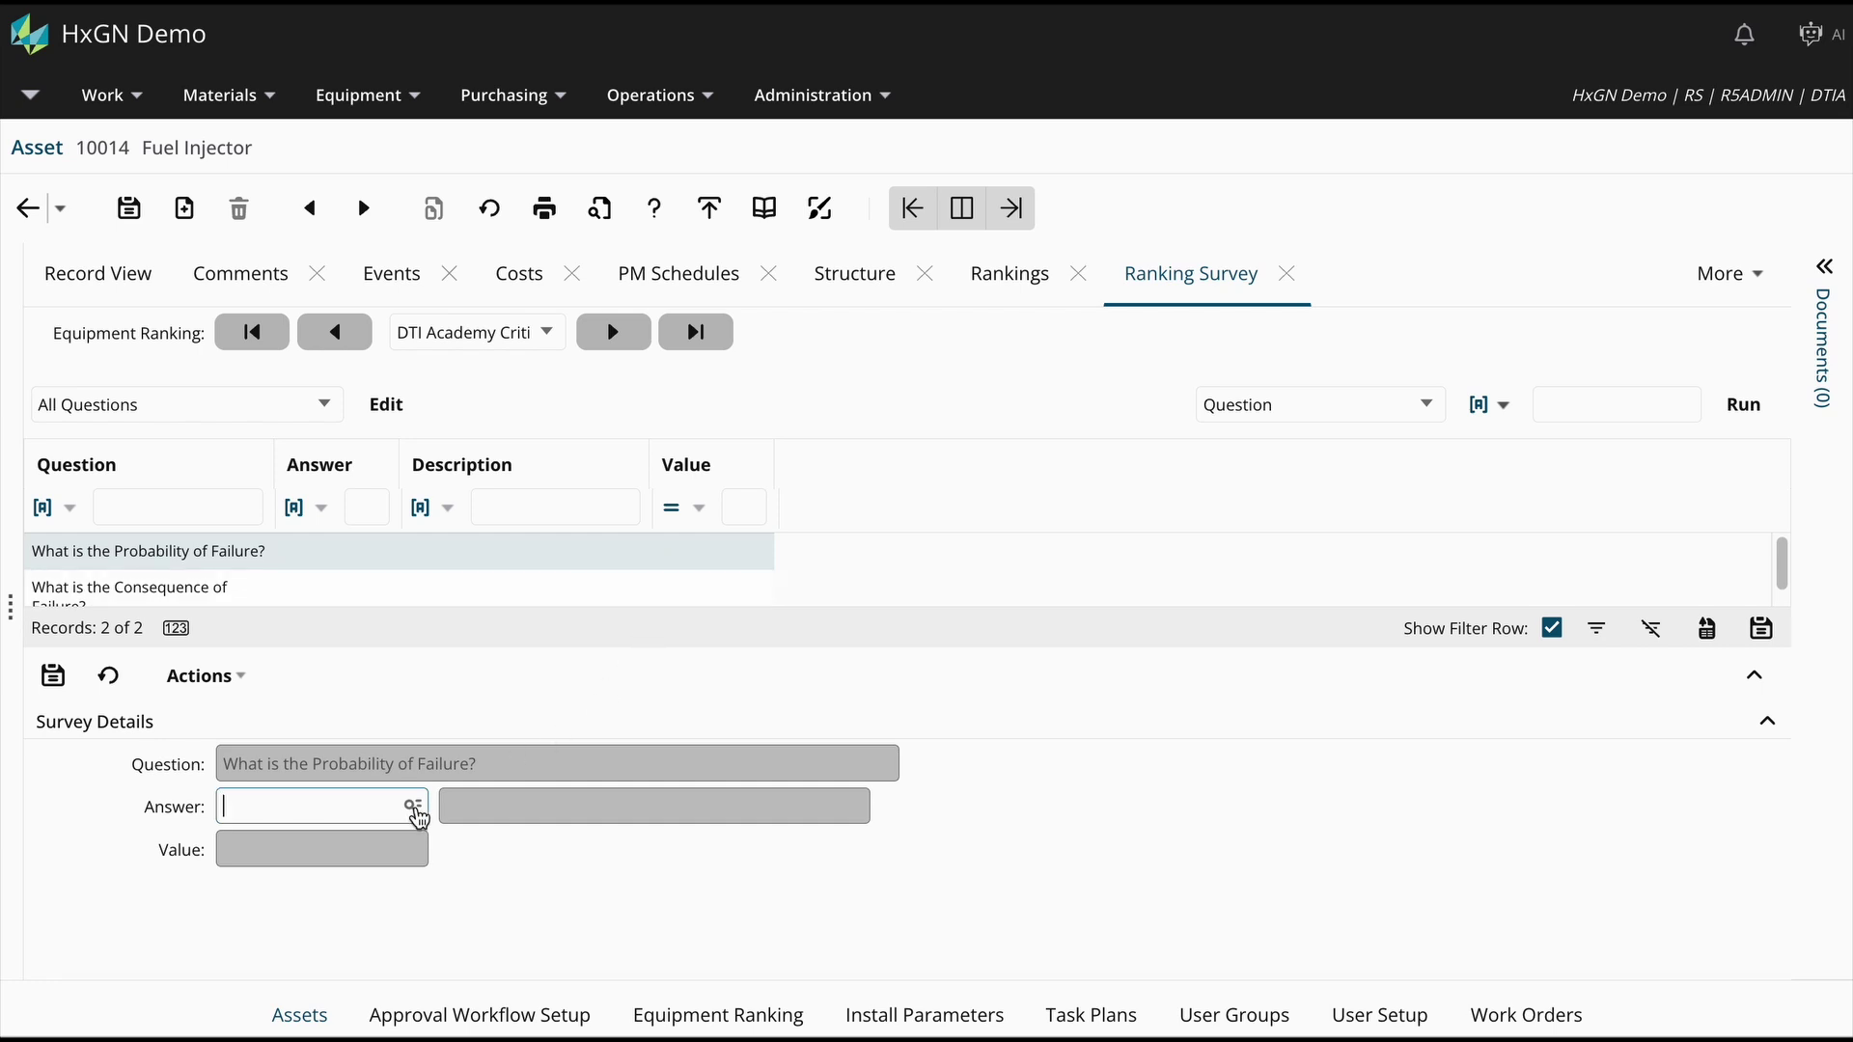
pyautogui.click(415, 811)
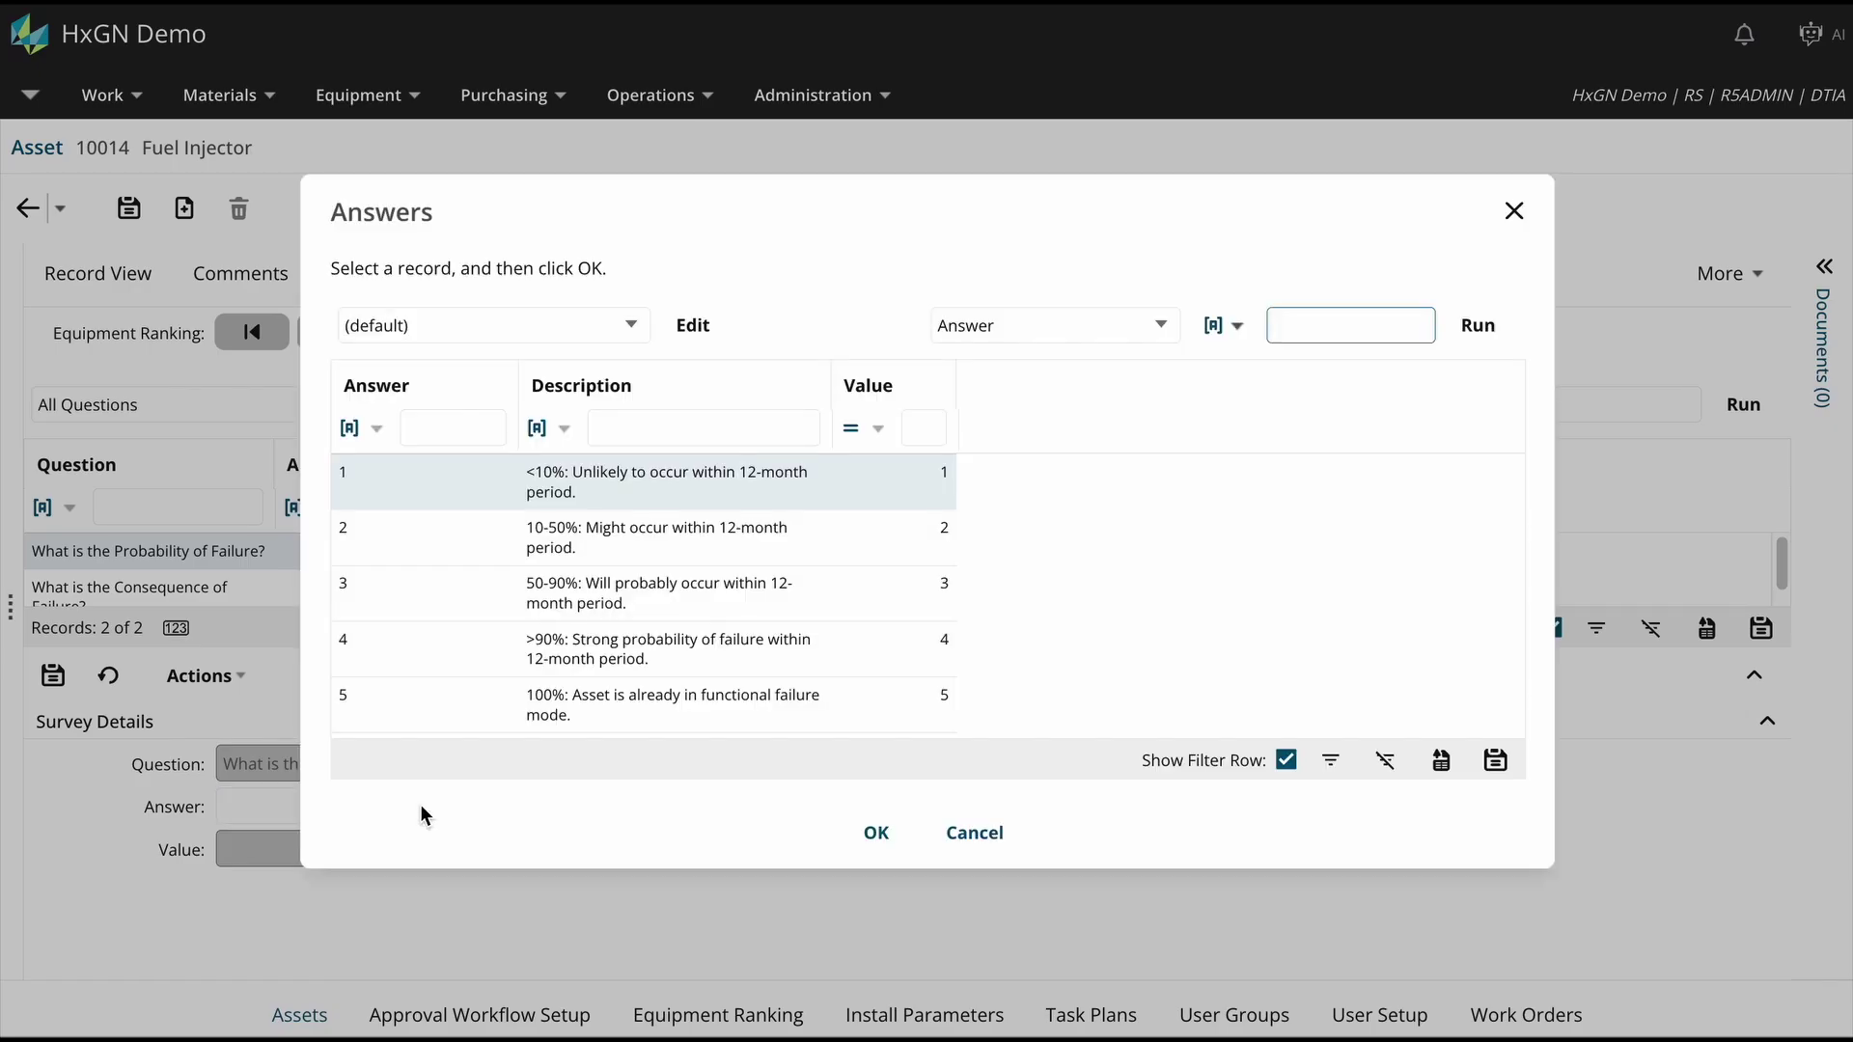
pyautogui.doubleClick(814, 481)
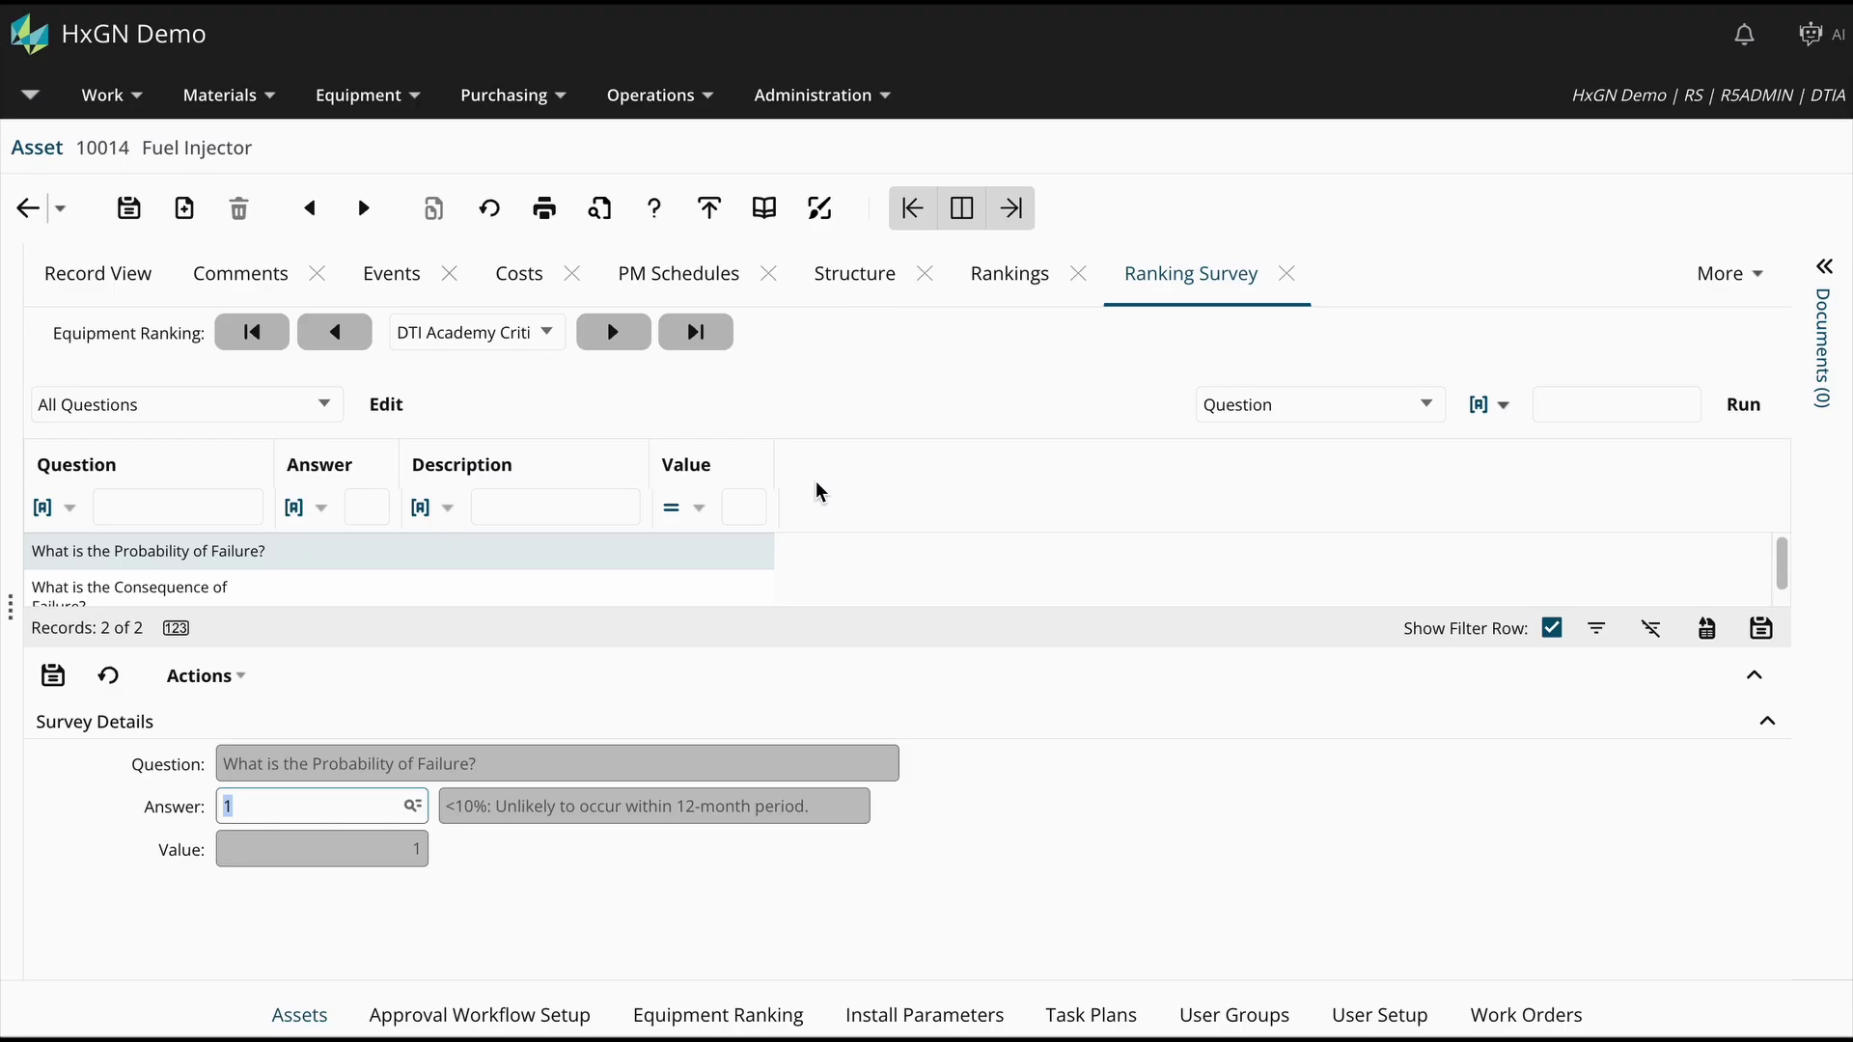
pyautogui.press('Tab')
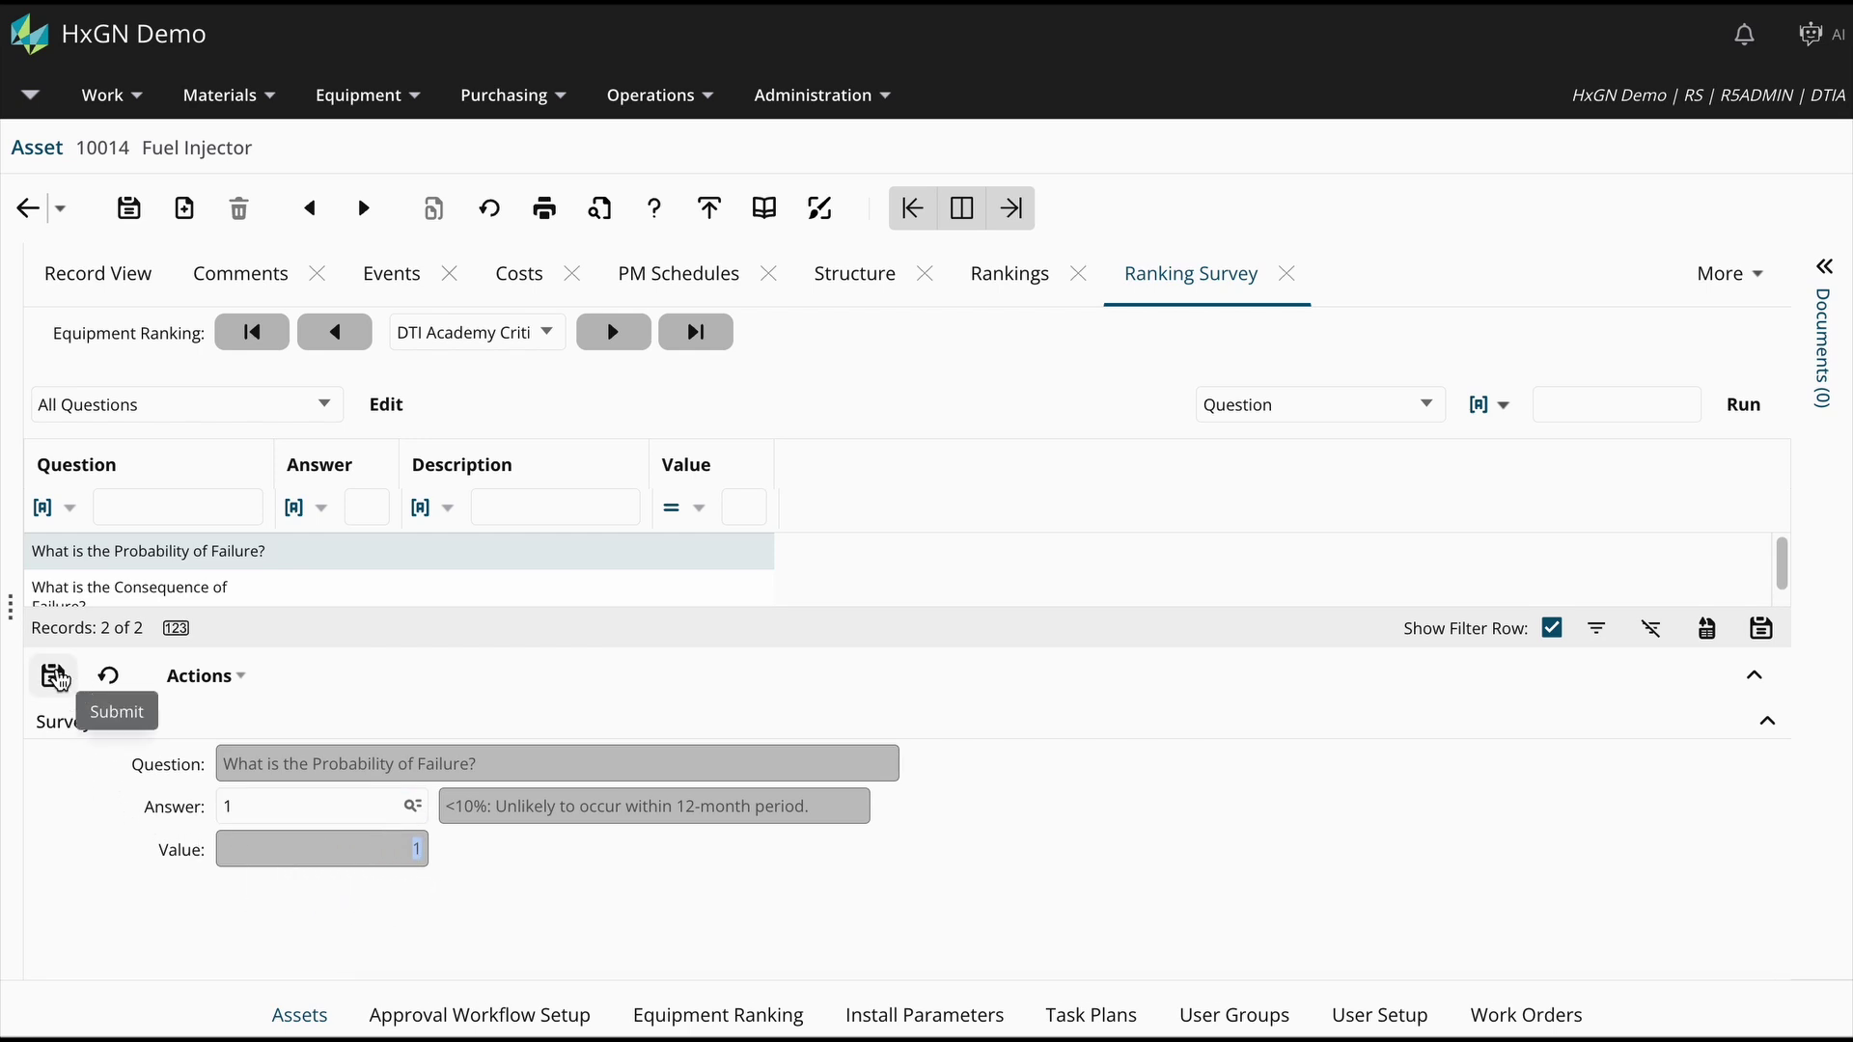
pyautogui.click(68, 682)
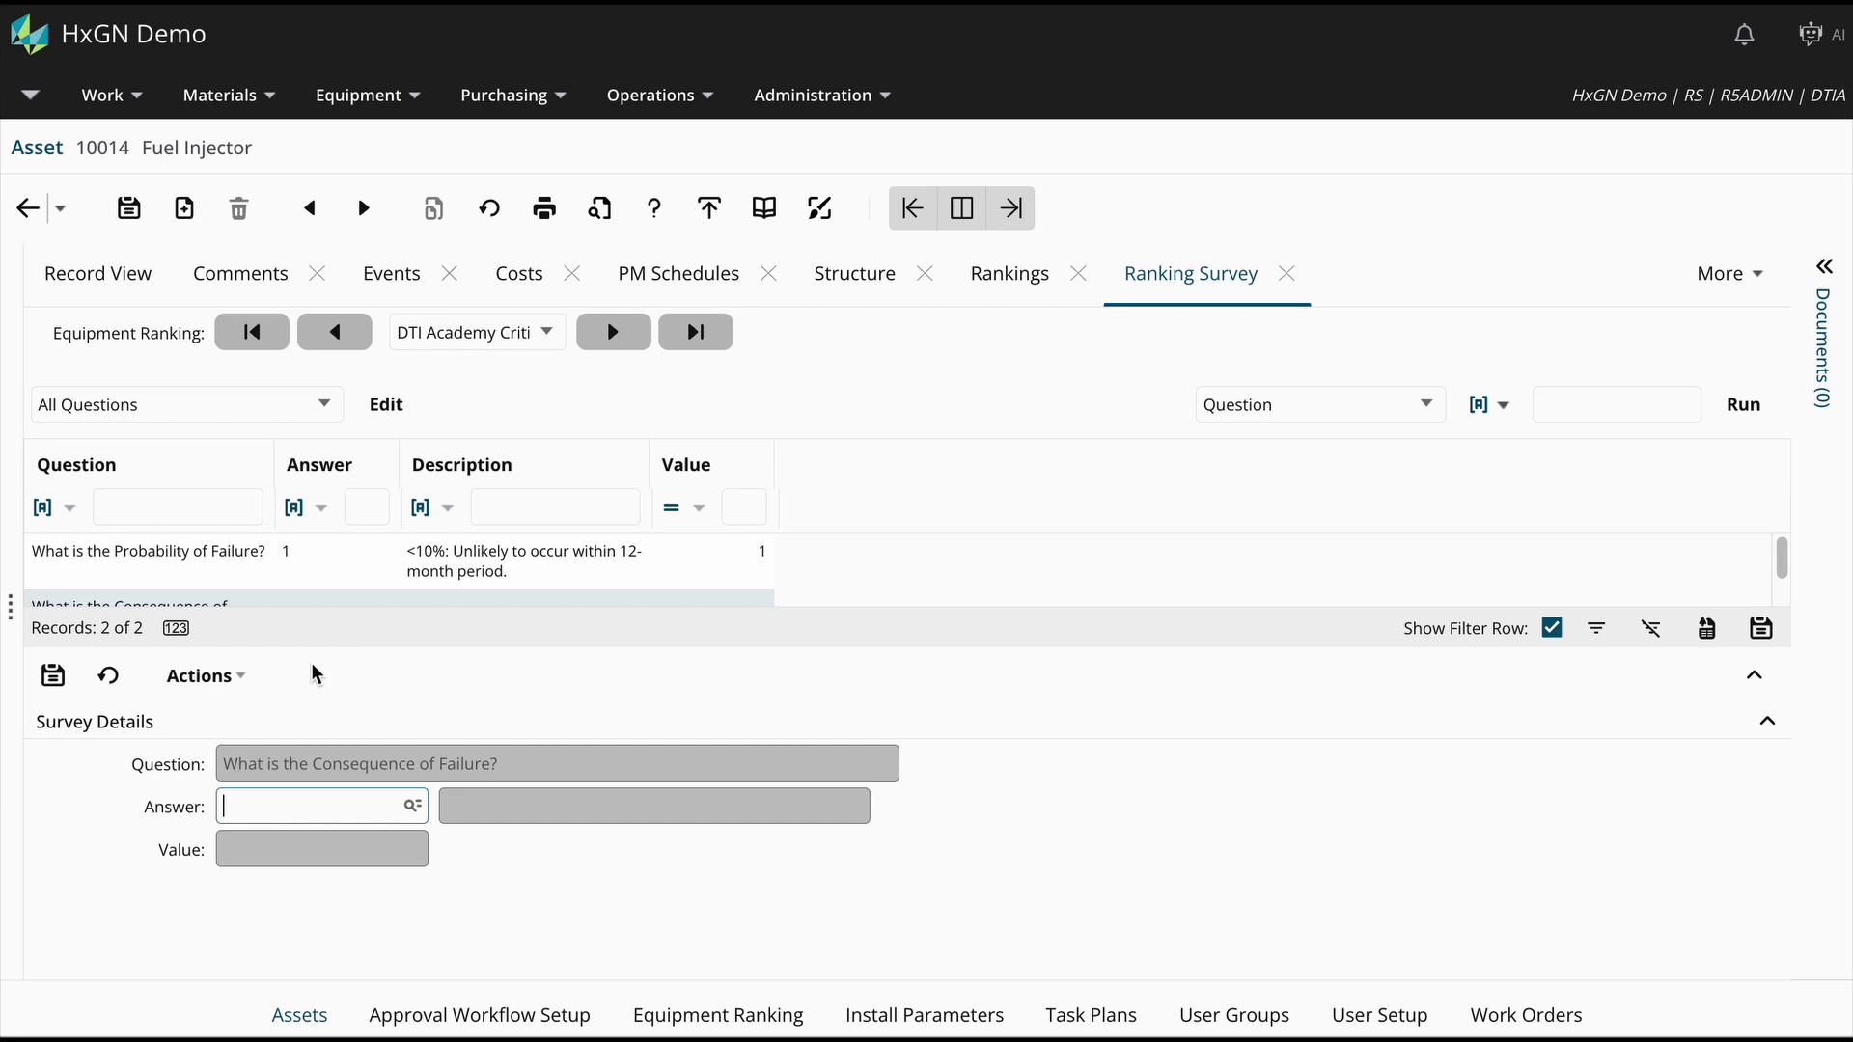
# - Answer the Consequence of Failure survey question with 3 (Moderate loss of system capacity) and submit it
pyautogui.click(405, 814)
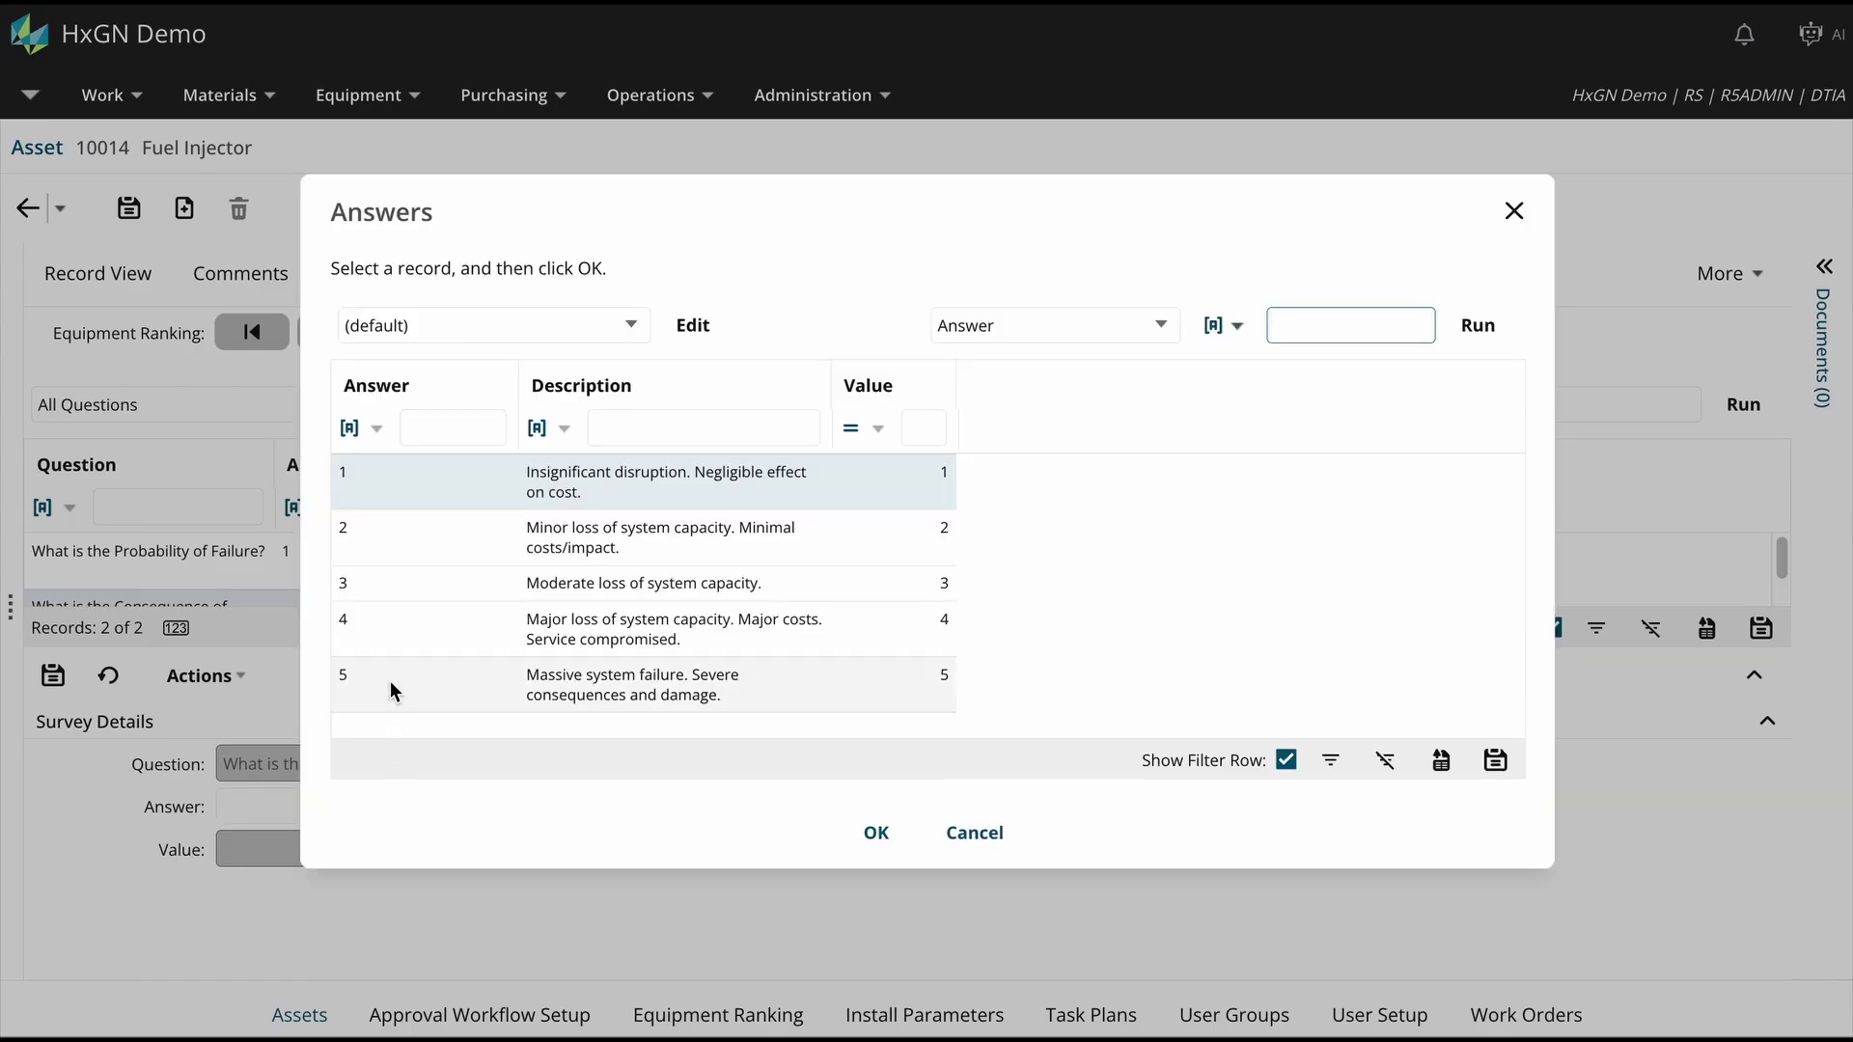
pyautogui.doubleClick(413, 583)
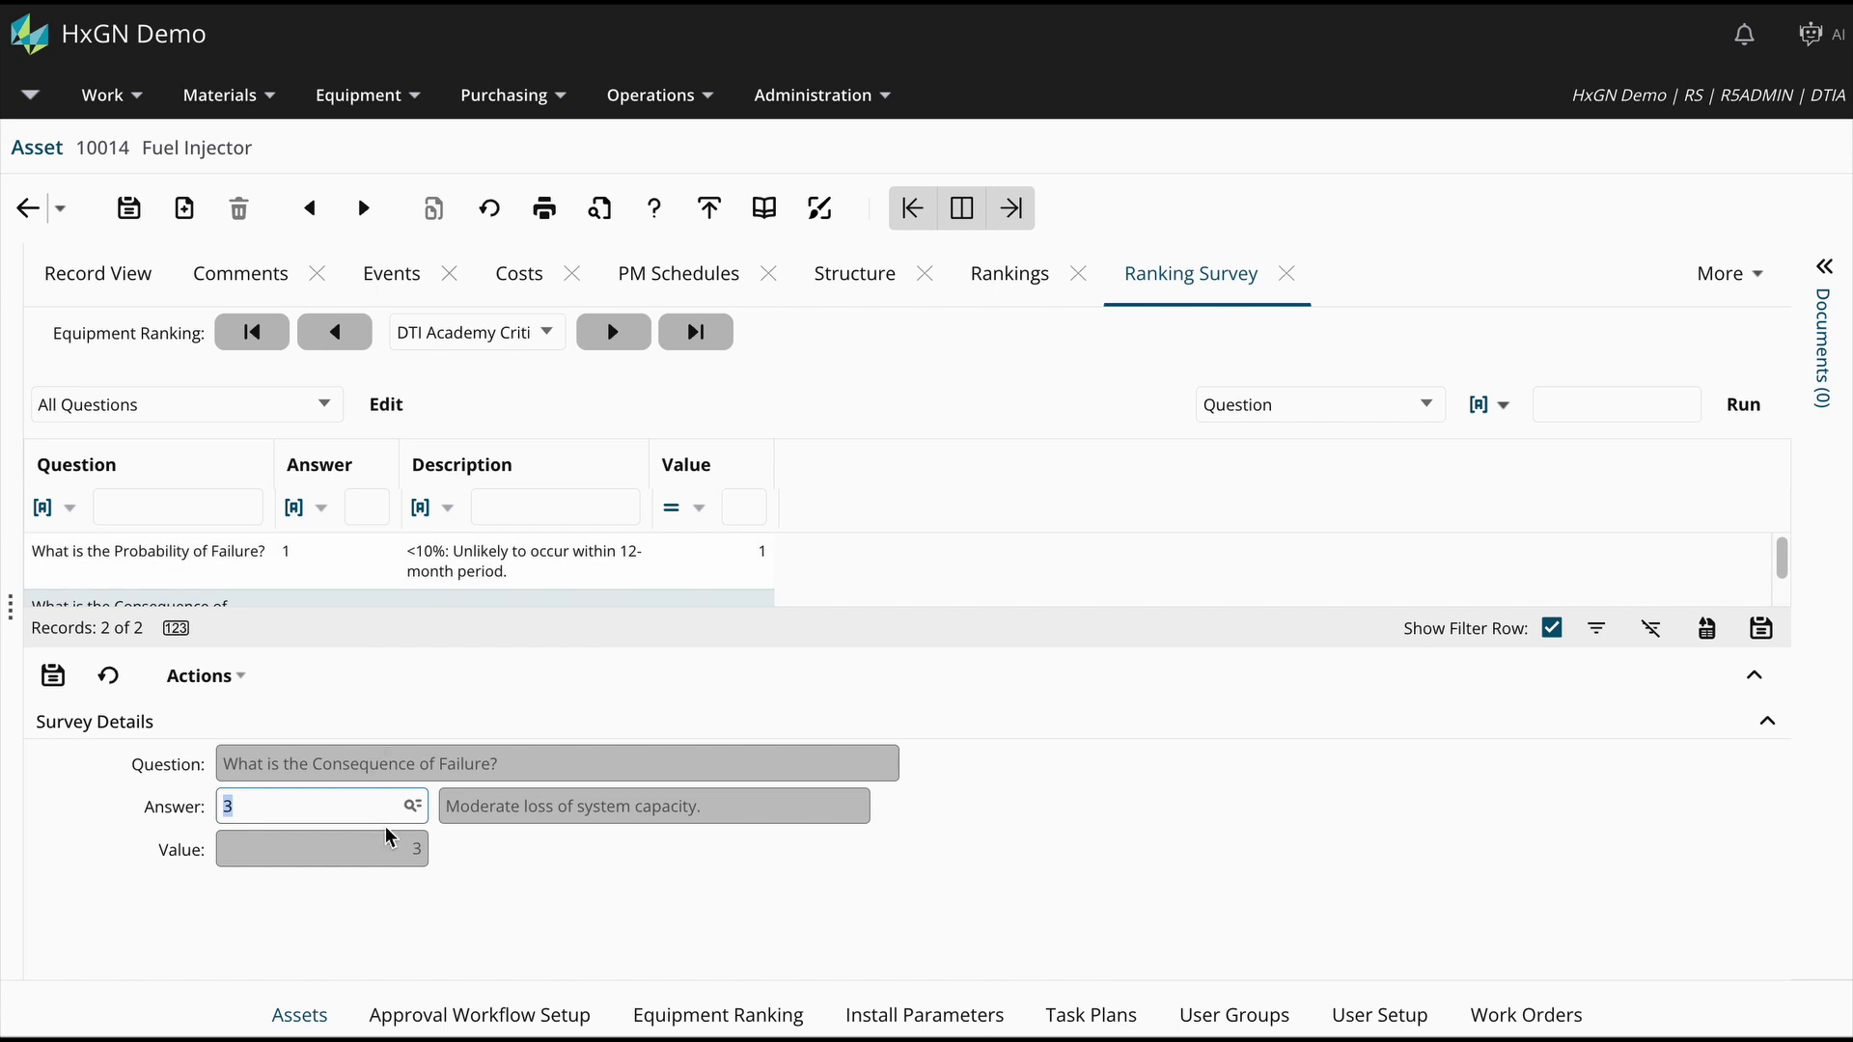
pyautogui.click(400, 847)
pyautogui.click(54, 677)
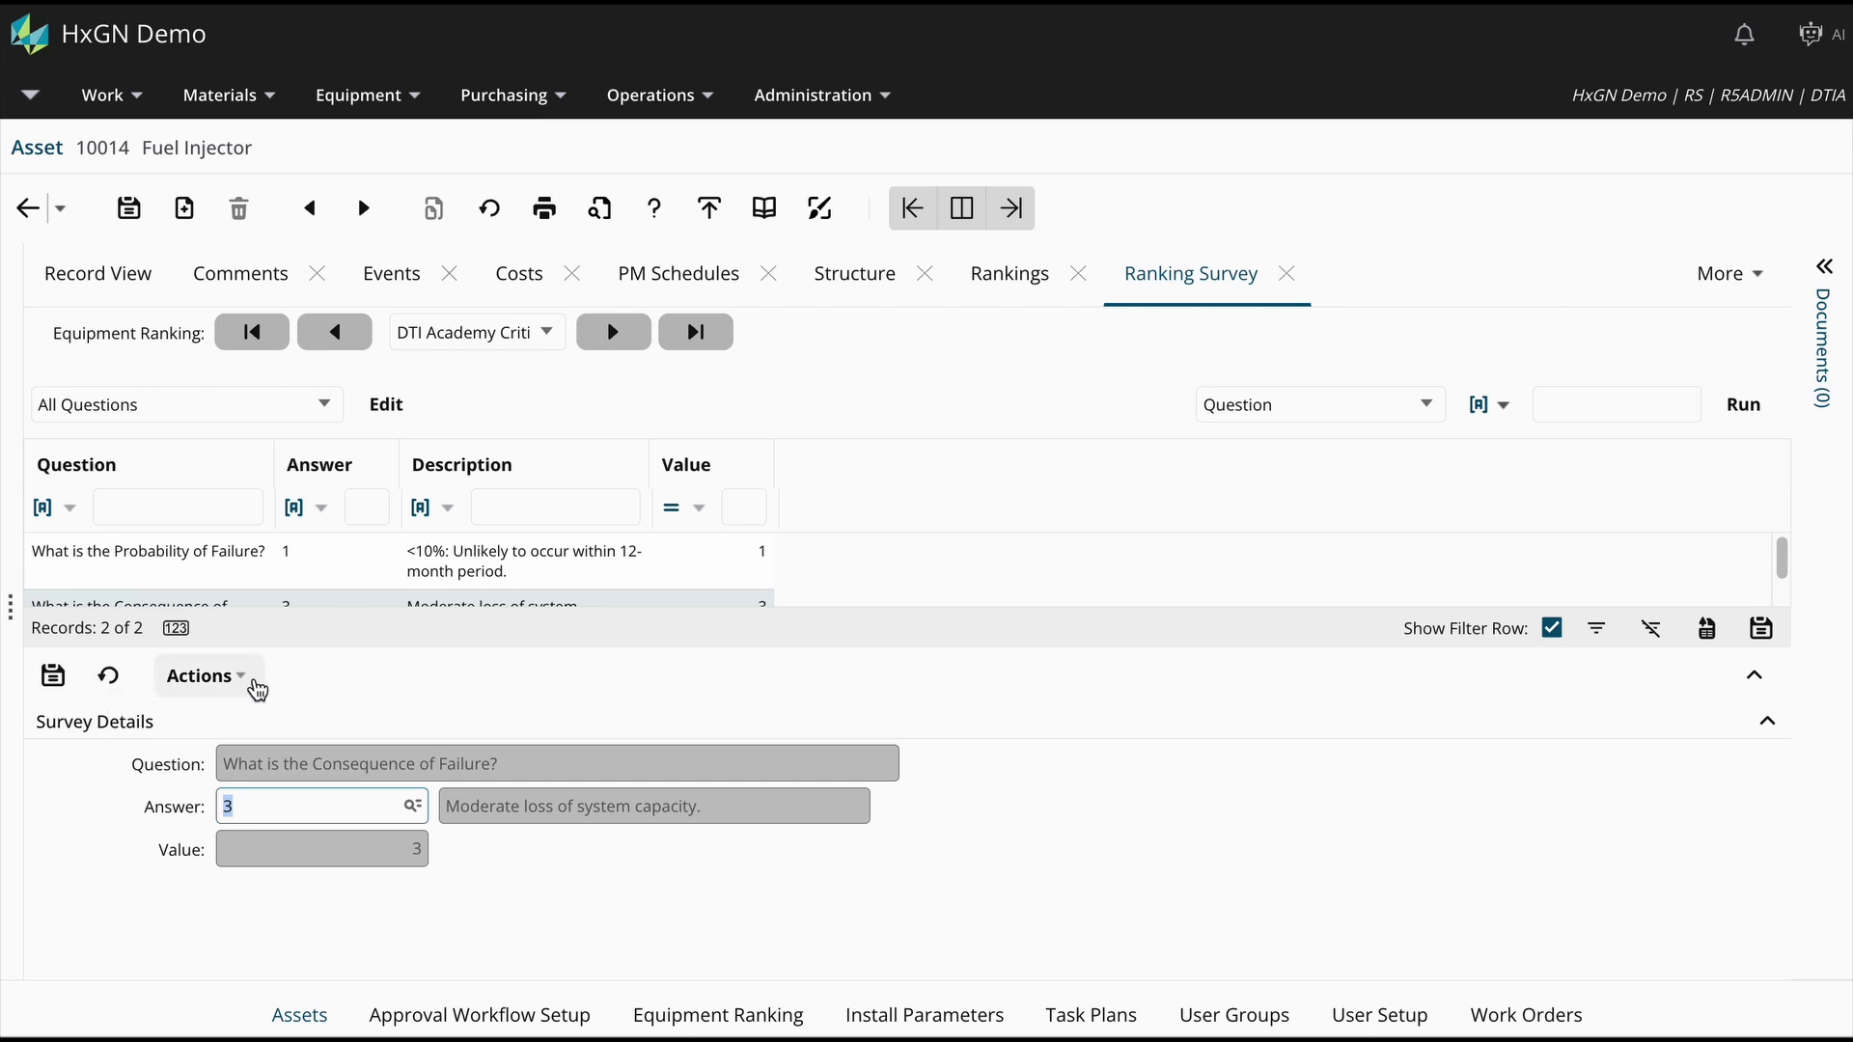
# - Calculate the asset's ranking values from the survey and check the Criticality field on its main record
pyautogui.click(257, 689)
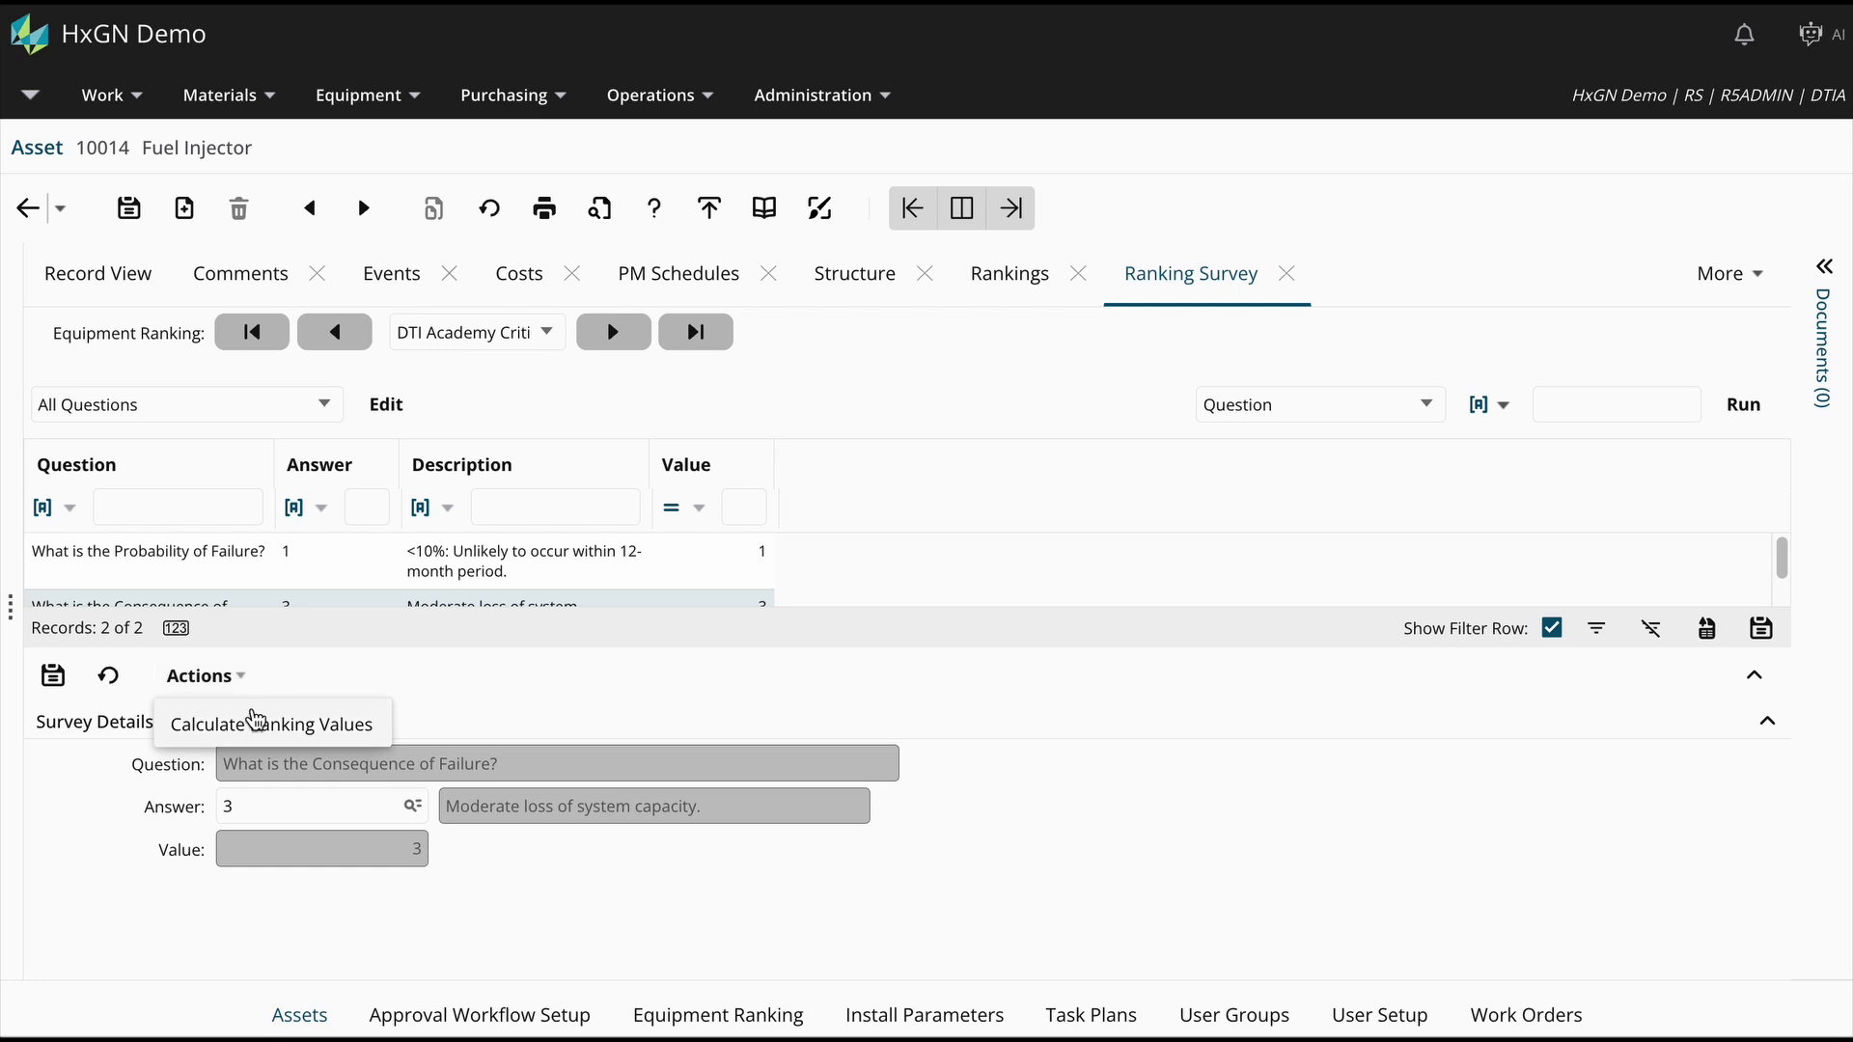
pyautogui.click(250, 738)
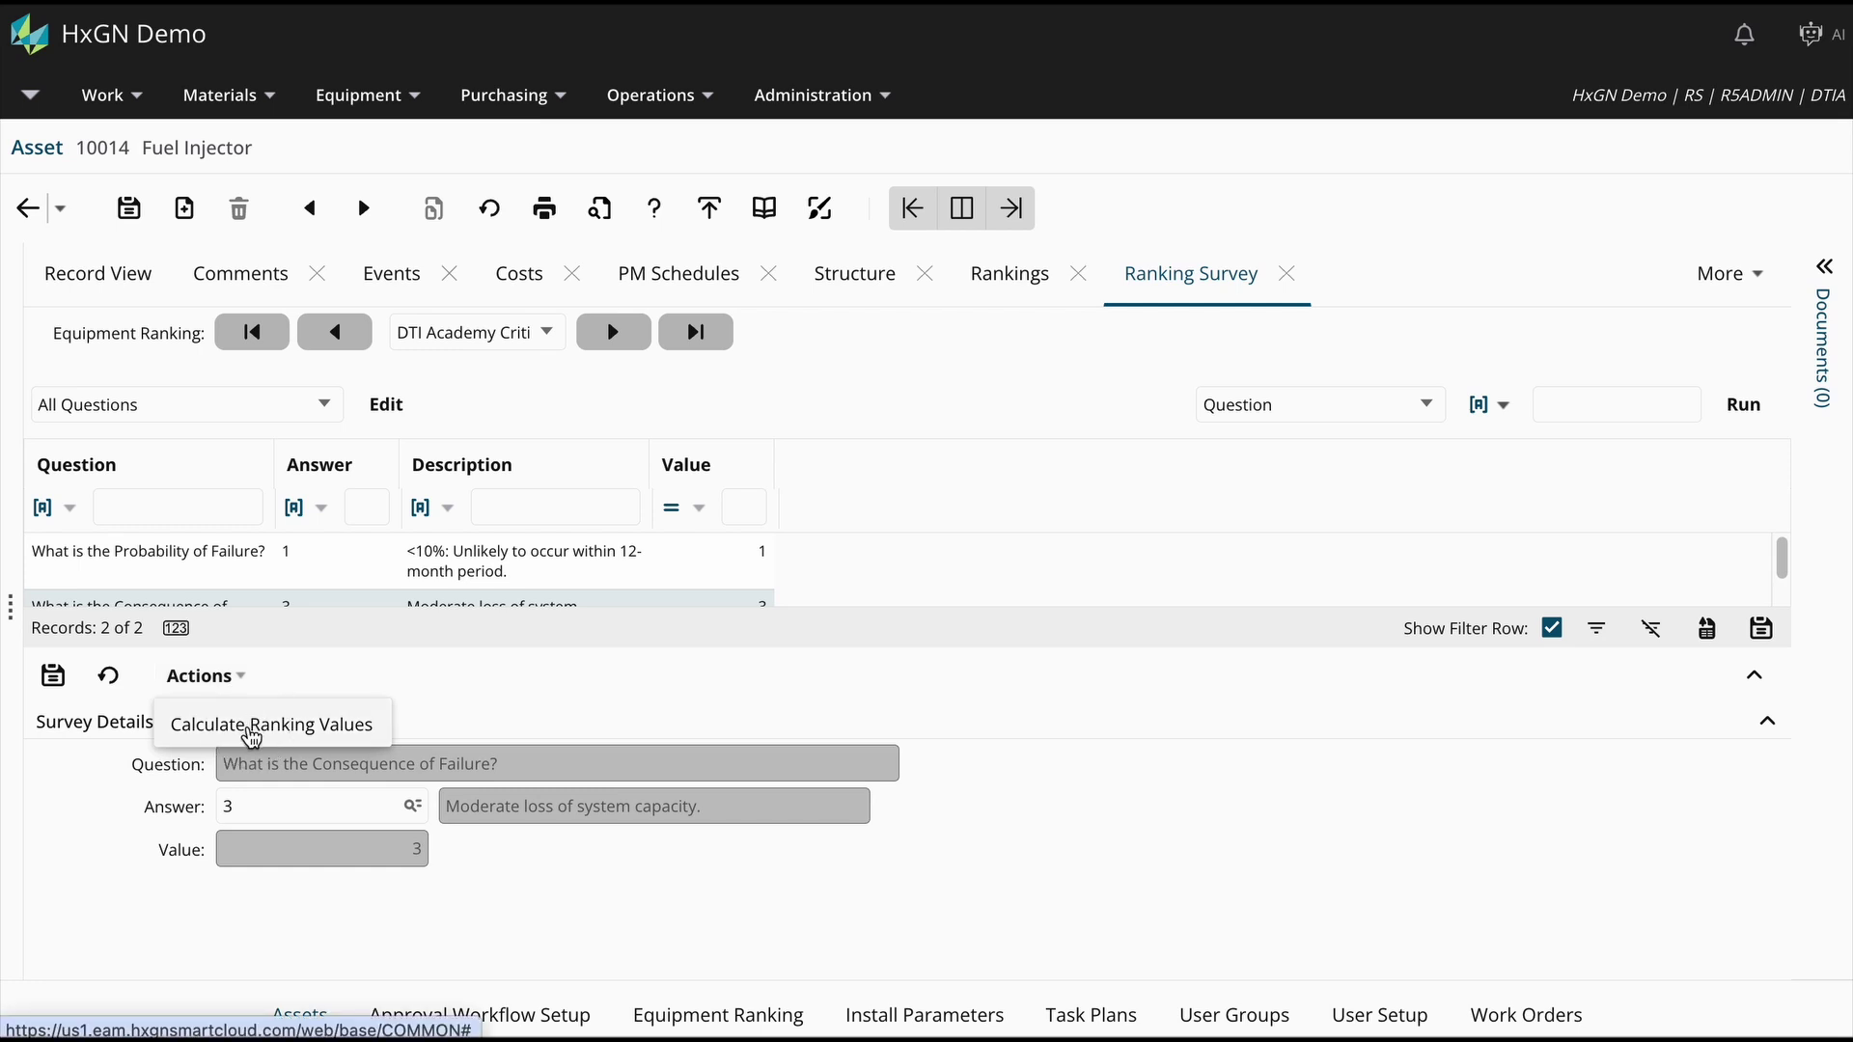
pyautogui.click(251, 739)
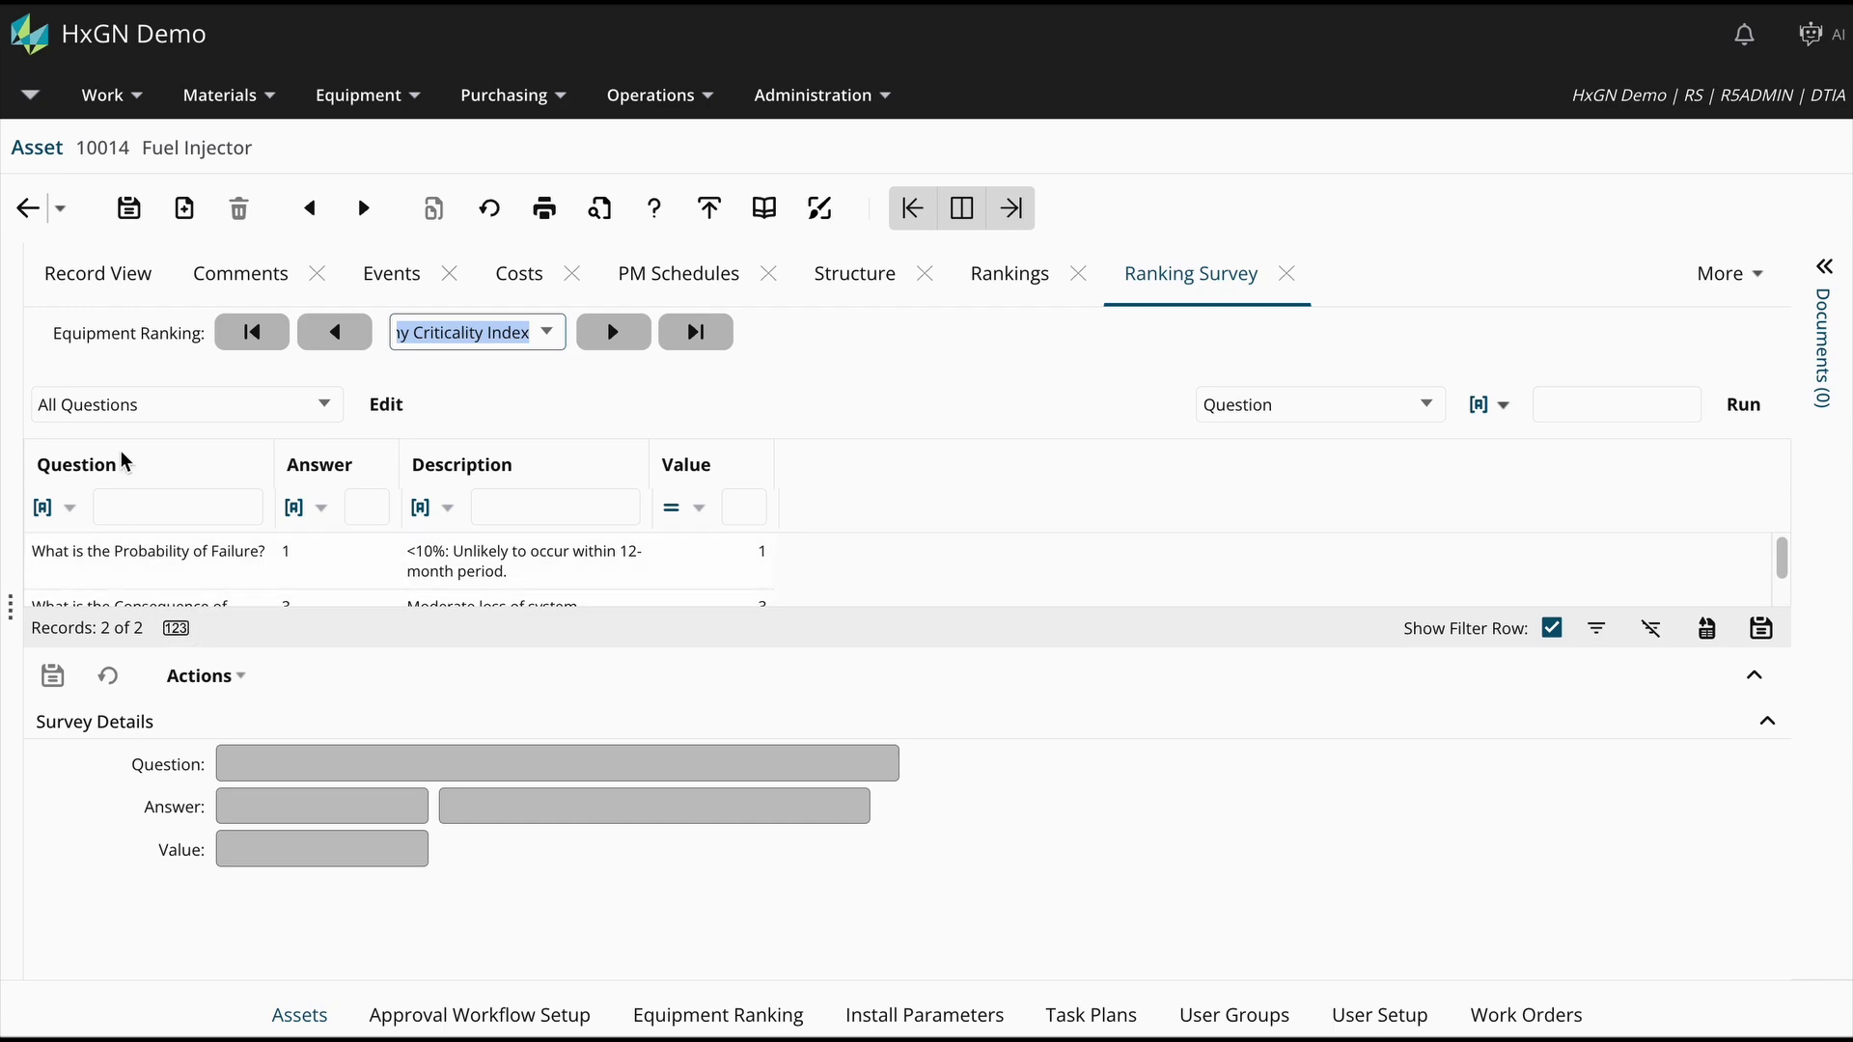
pyautogui.click(125, 284)
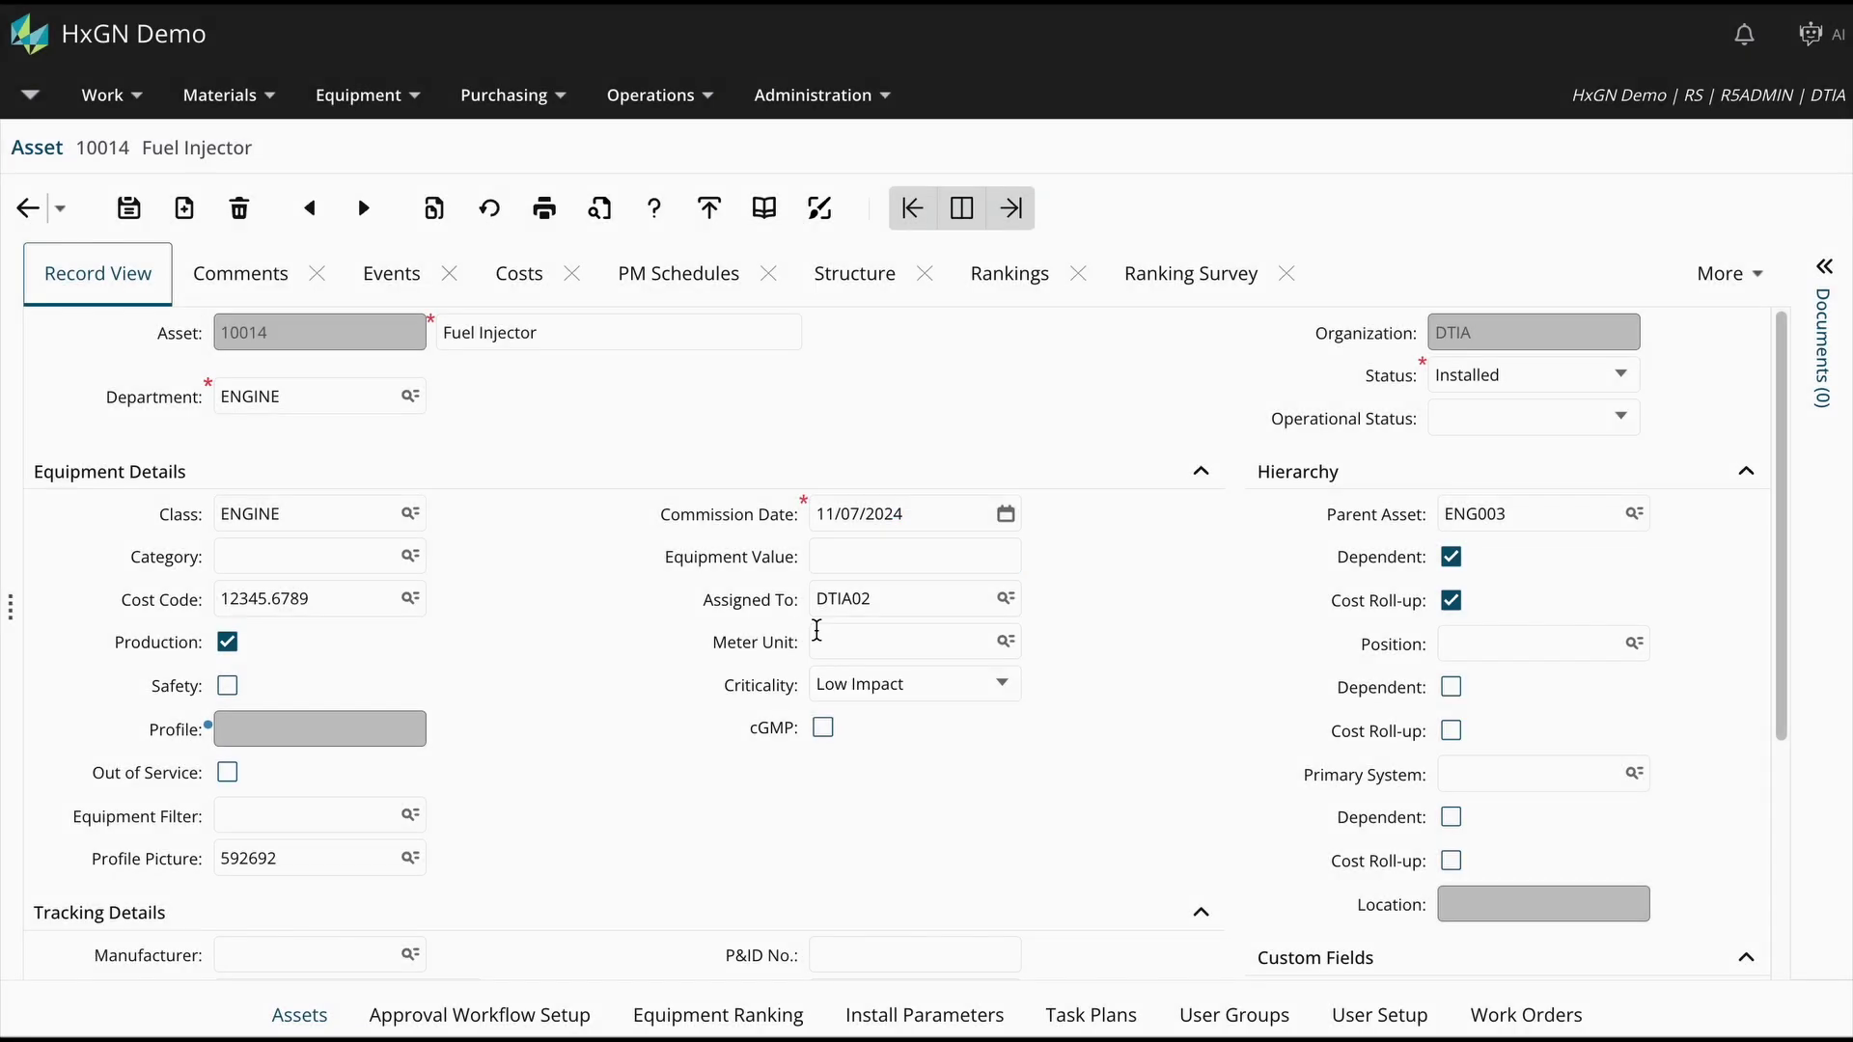
pyautogui.click(934, 691)
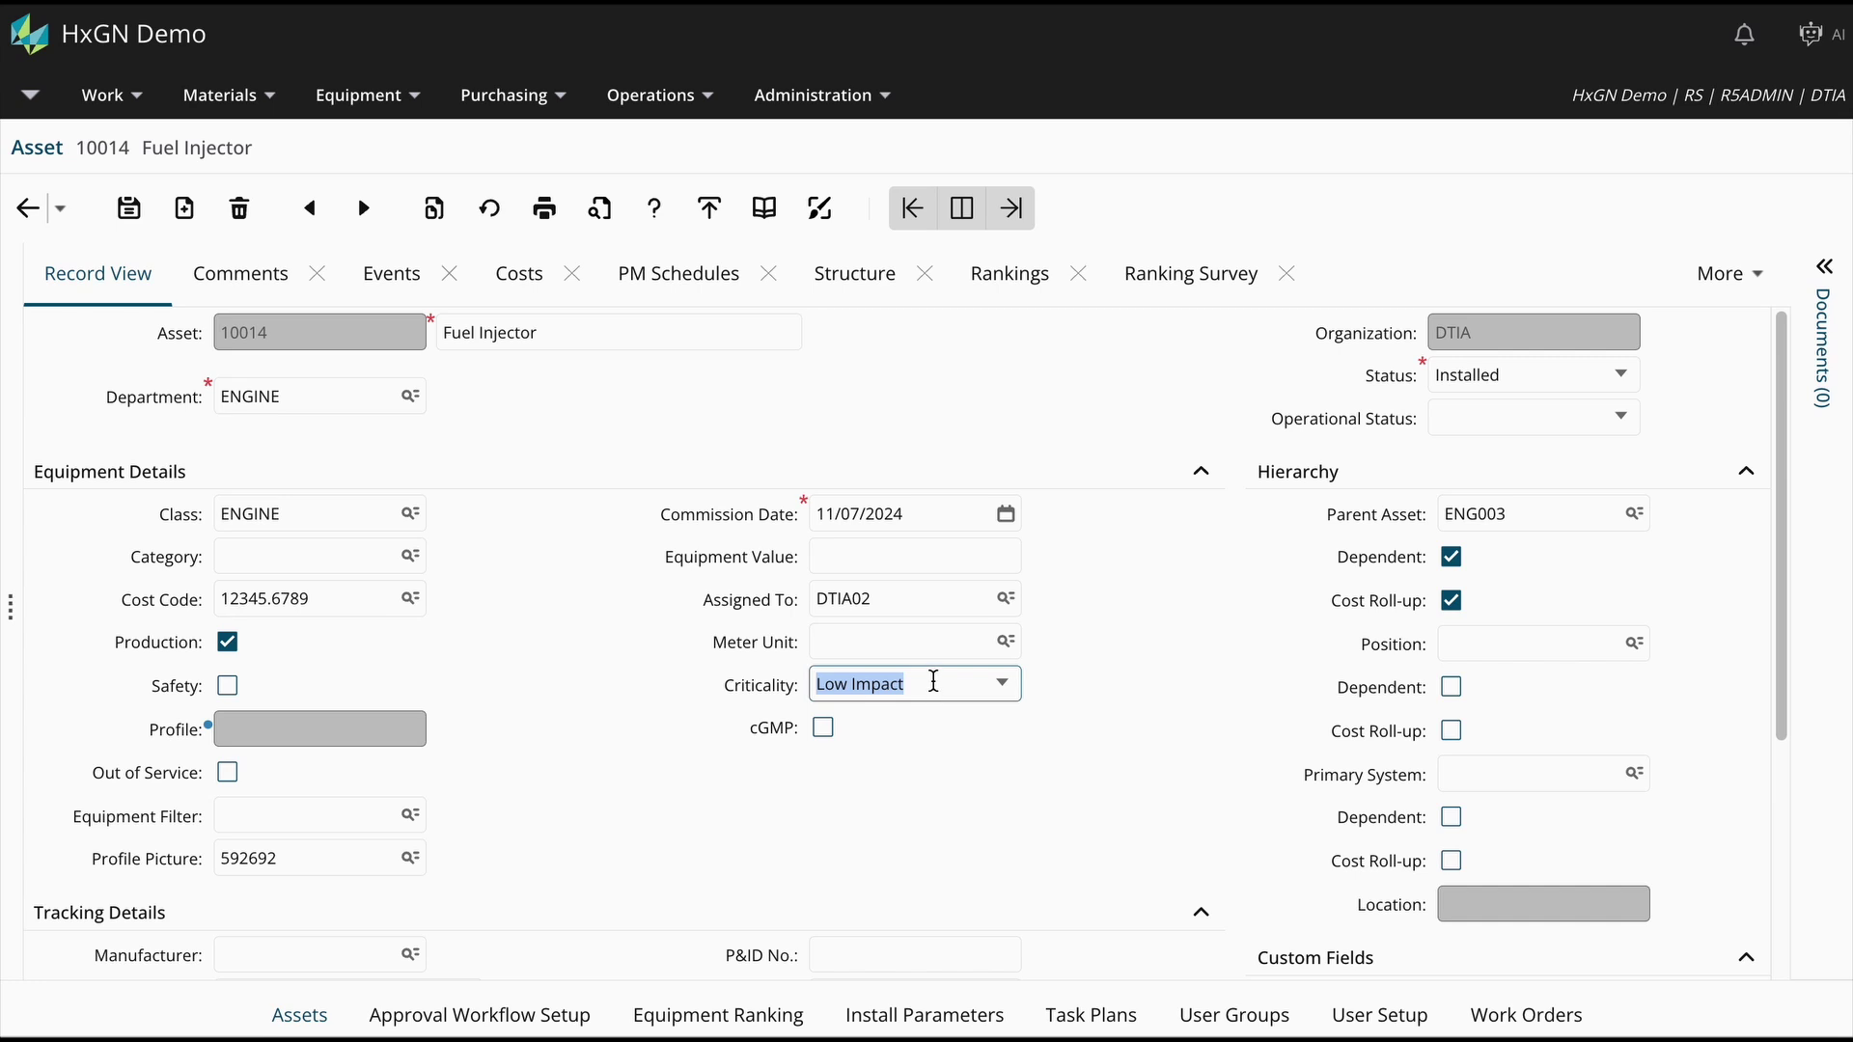